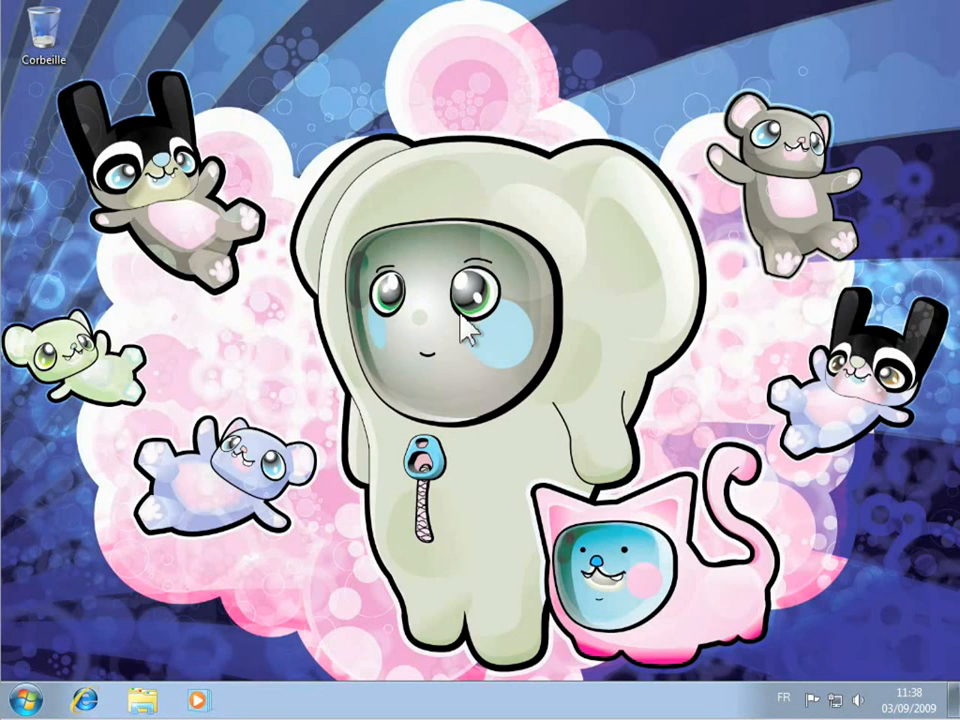
Browse to the Administrateur folder inside Utilisateurs on Disque Local (C:)
left_click(30, 696)
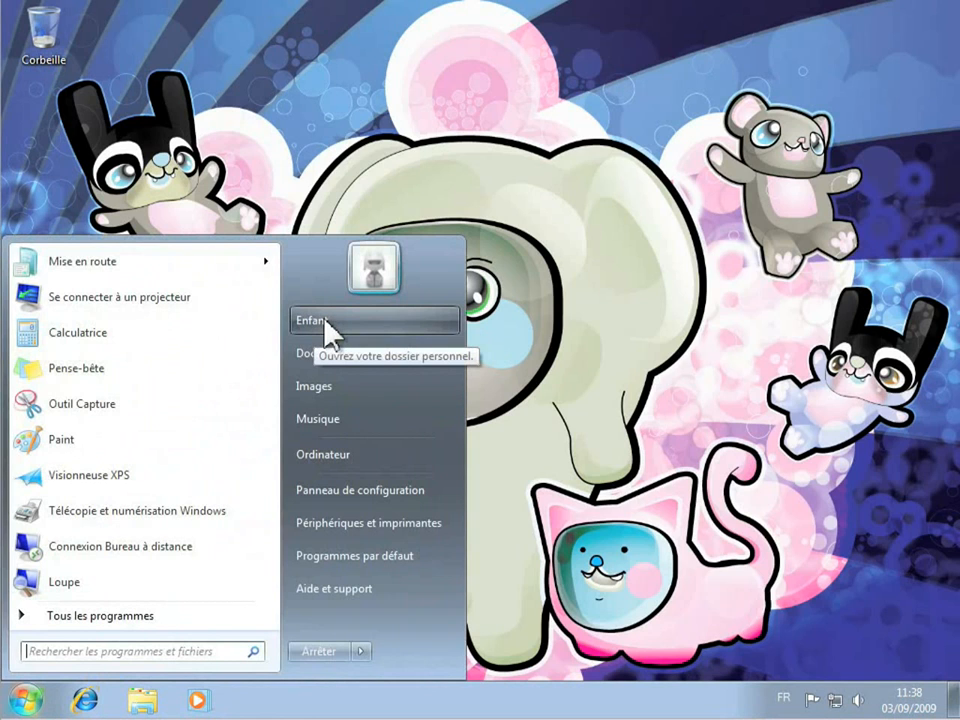
left_click(366, 455)
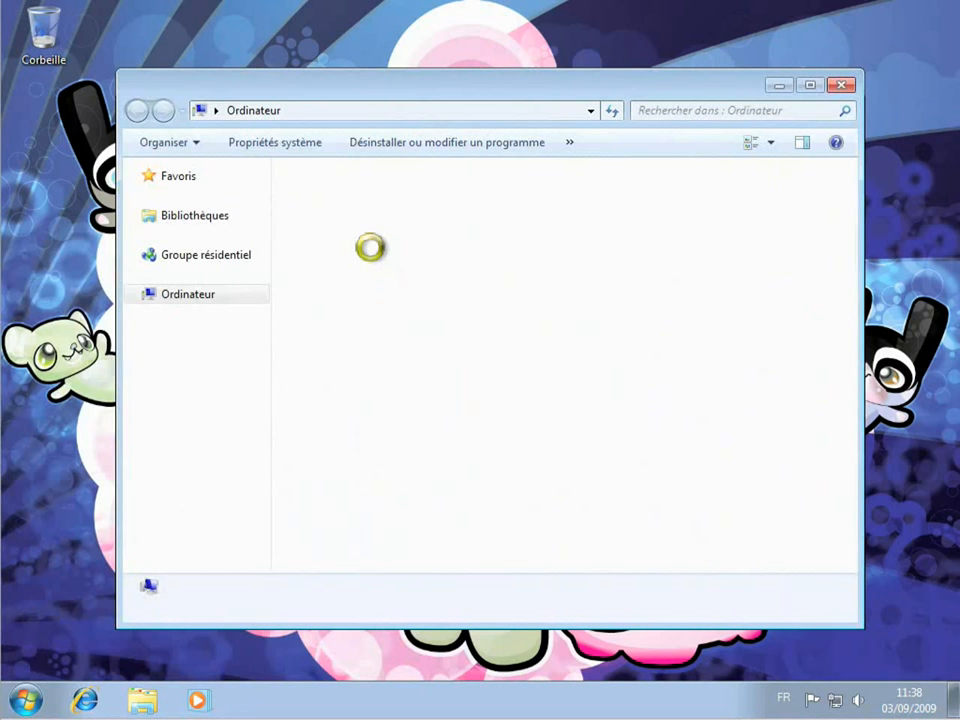
double_click(386, 216)
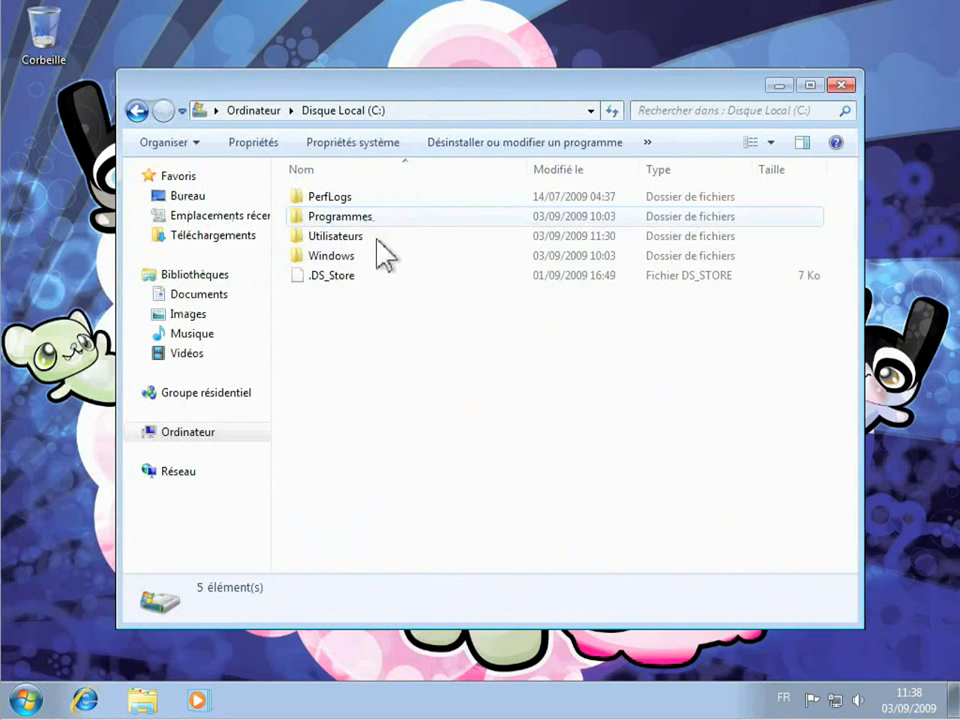
double_click(337, 238)
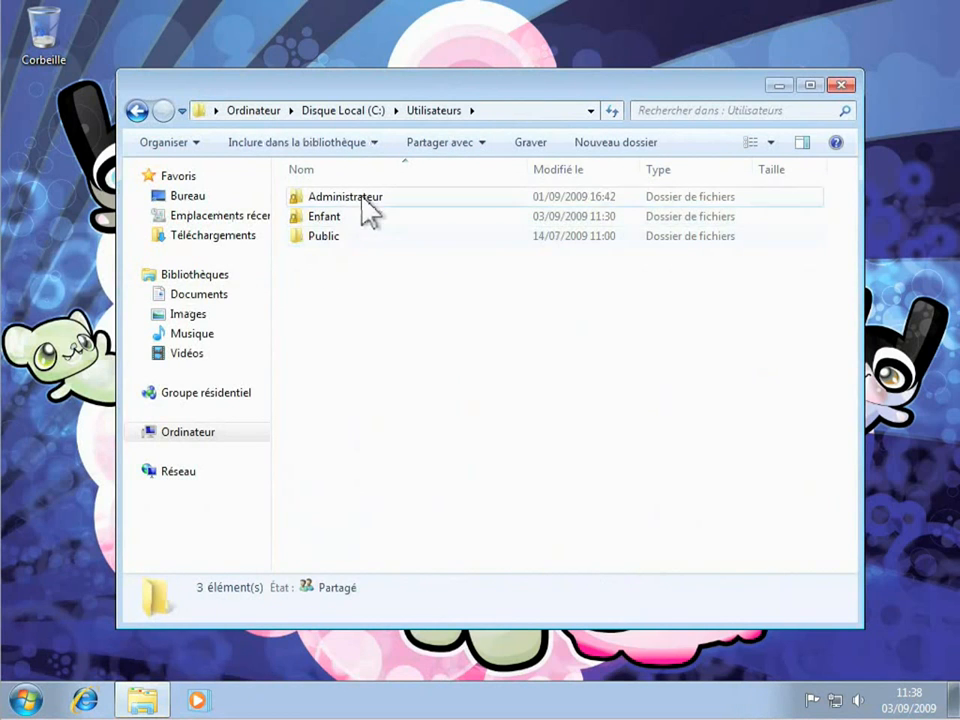
double_click(362, 198)
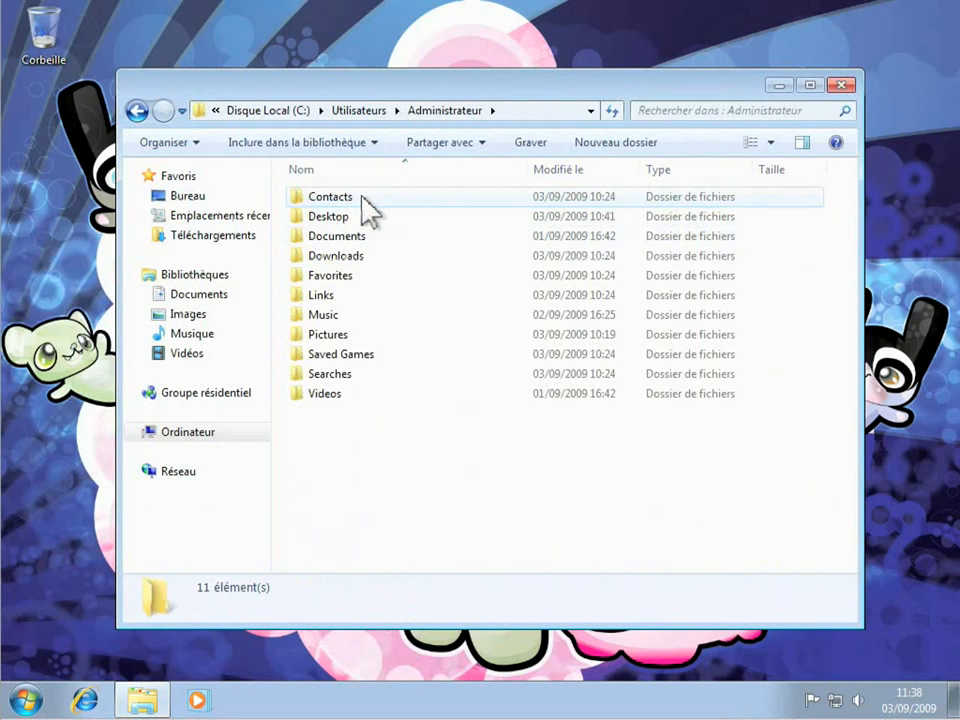
Try to open Administrateur's Music and Documents folders without requesting permanent access, and close the folder window
double_click(352, 315)
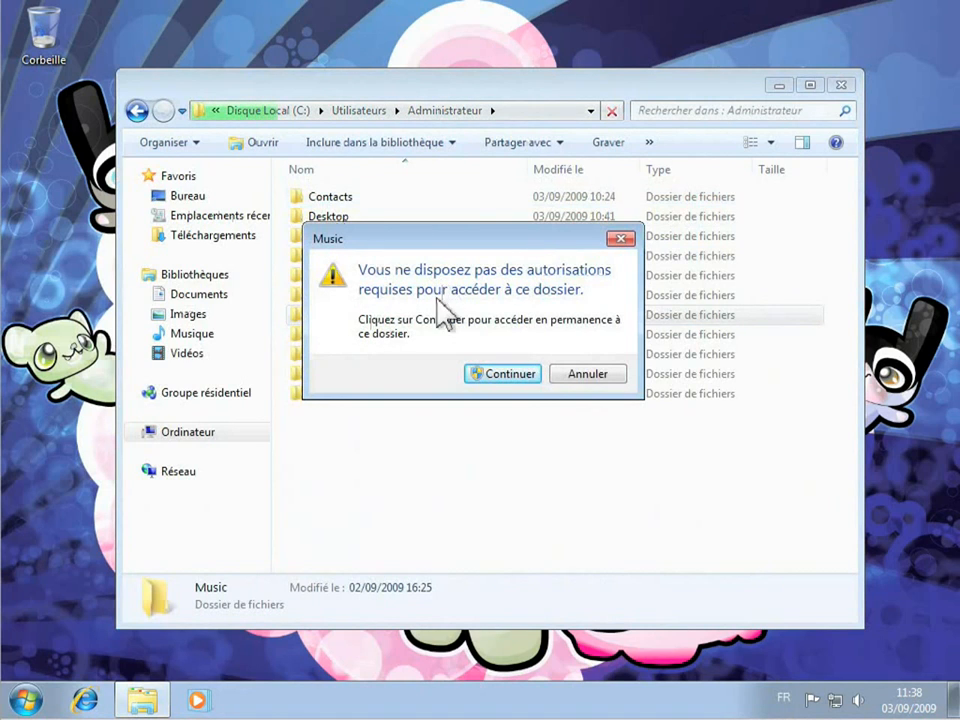
left_click(588, 374)
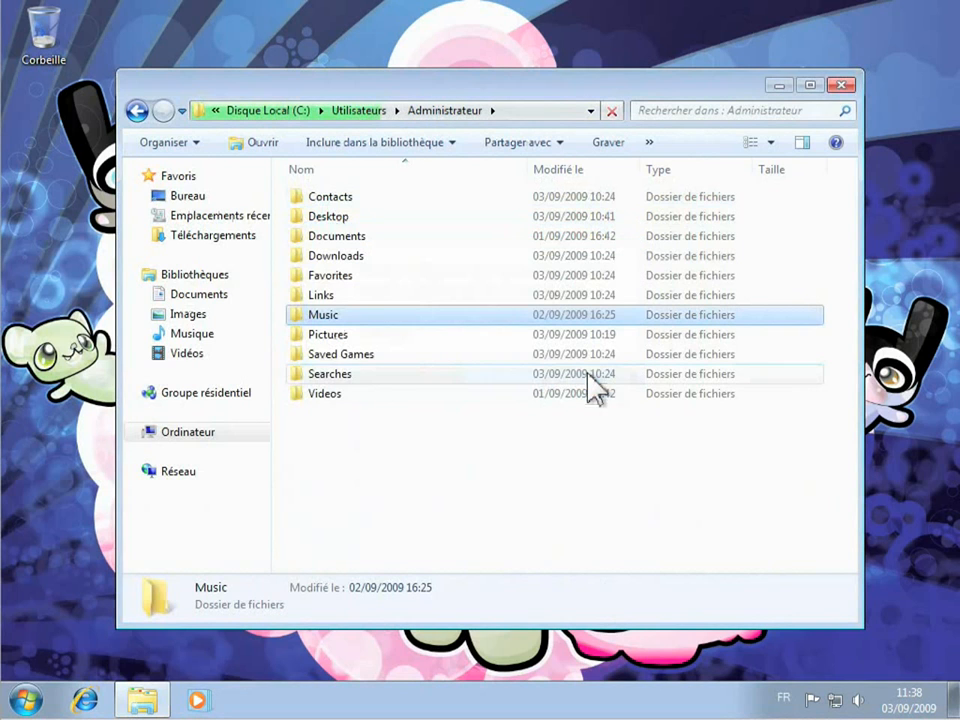
left_click(345, 238)
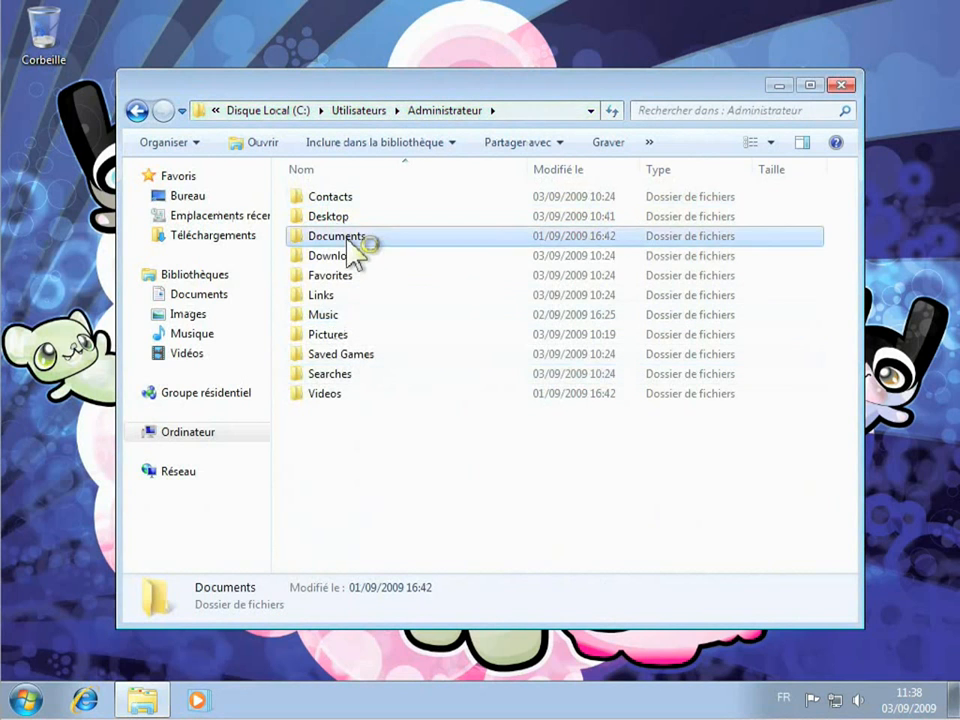
left_click(606, 376)
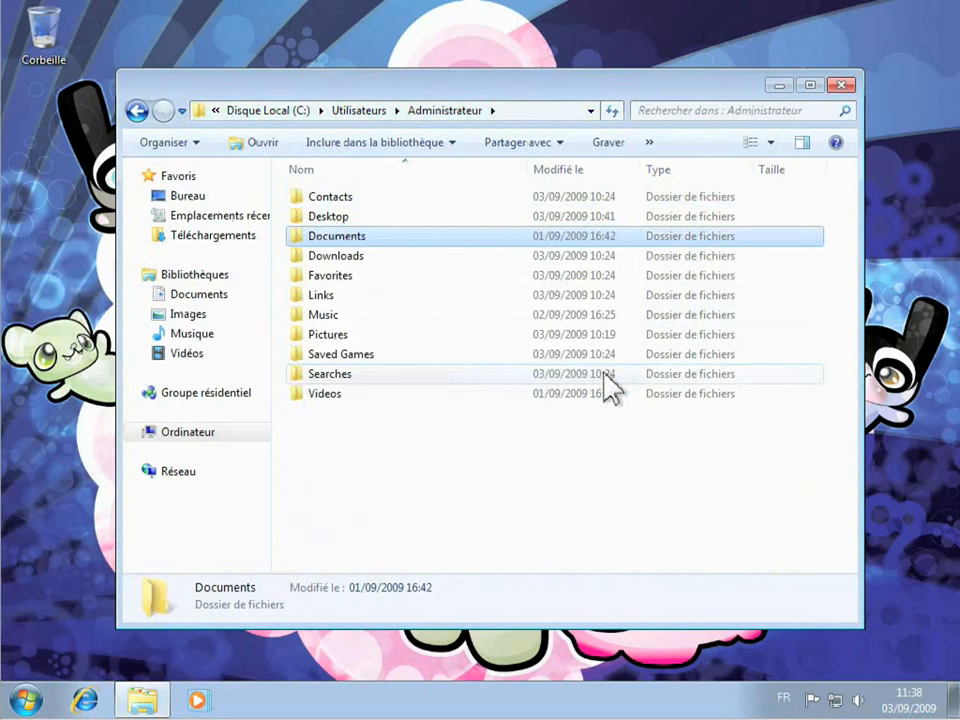
double_click(425, 315)
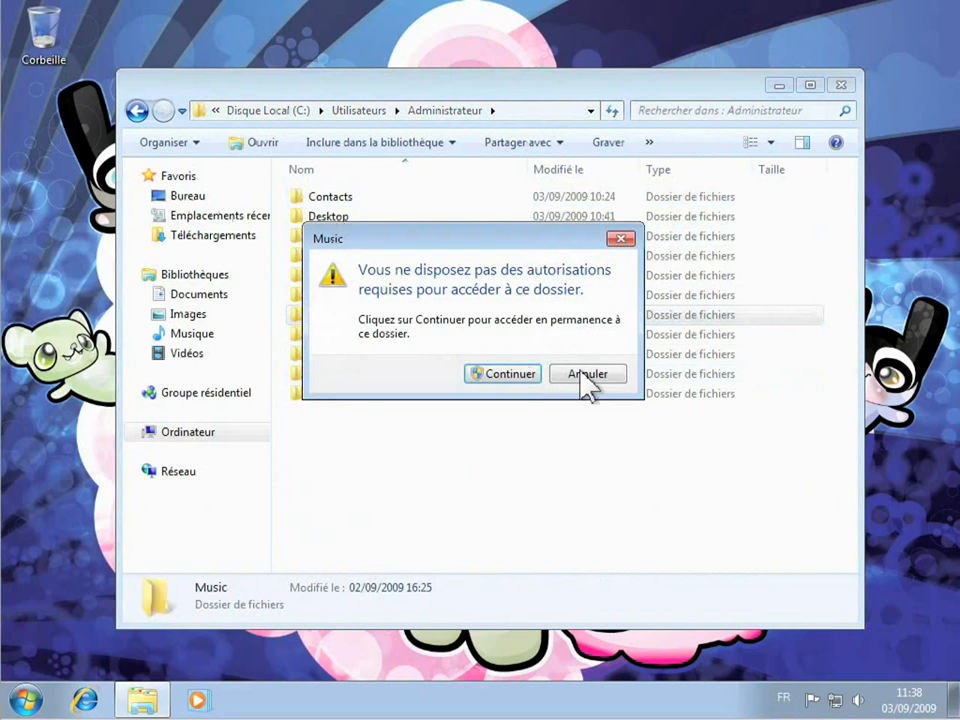
left_click(586, 376)
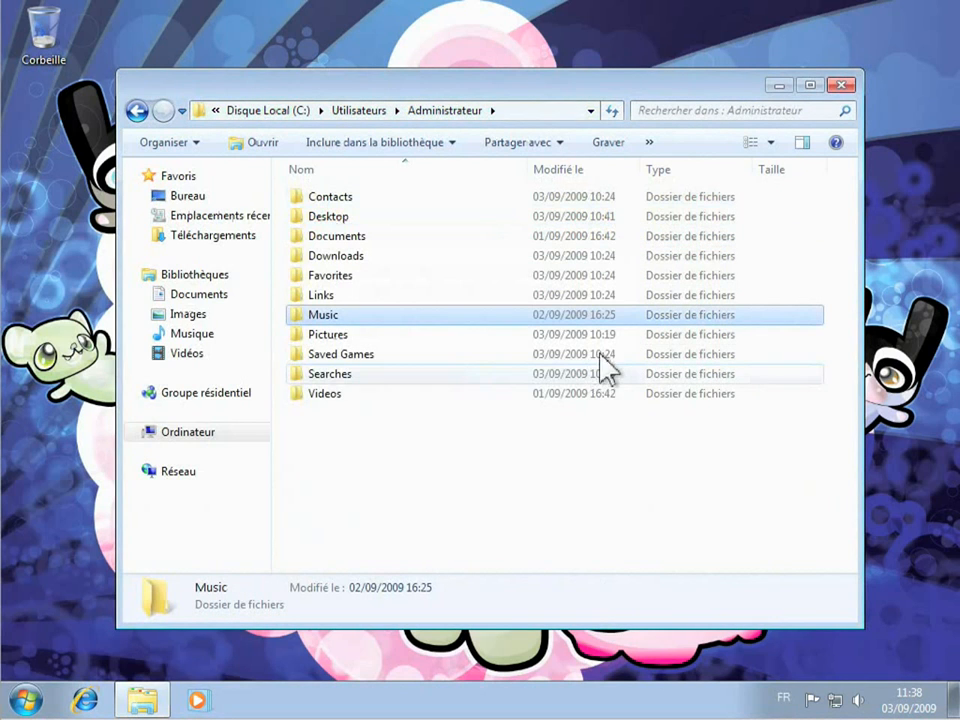
left_click(850, 88)
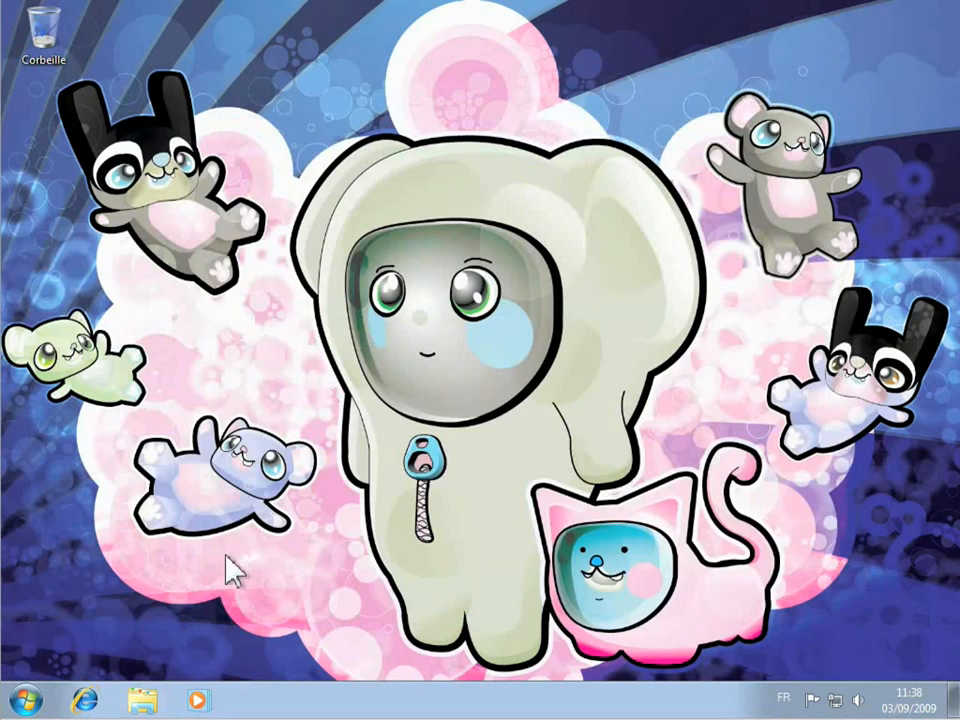
Switch from the Enfant session to the Vodeclic account, entering its account password
left_click(28, 700)
mouse_move(358, 656)
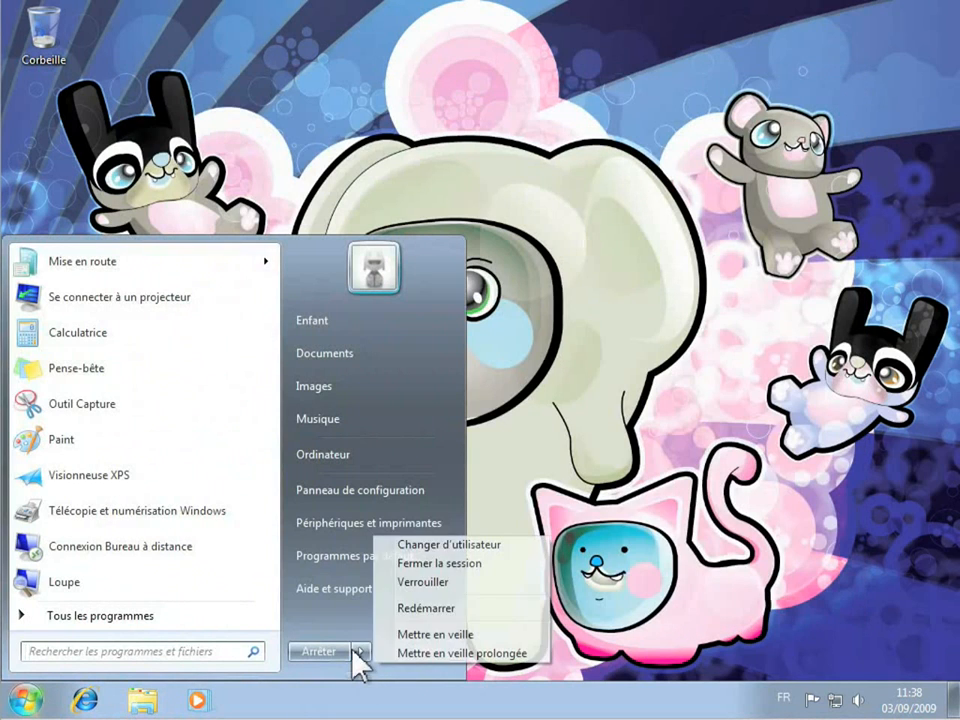
left_click(455, 564)
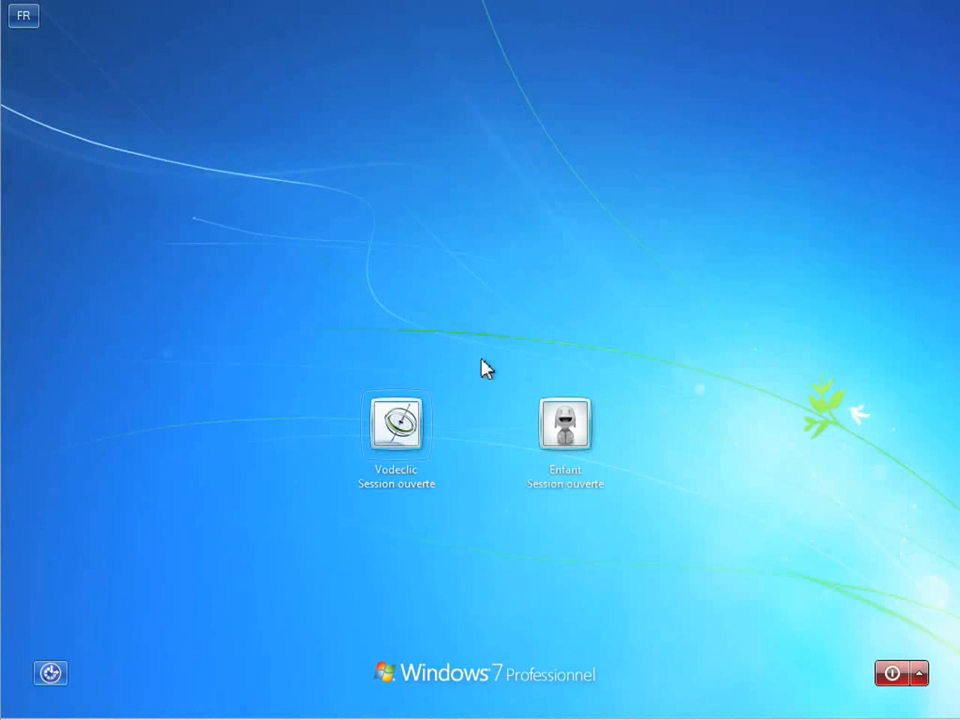
left_click(394, 421)
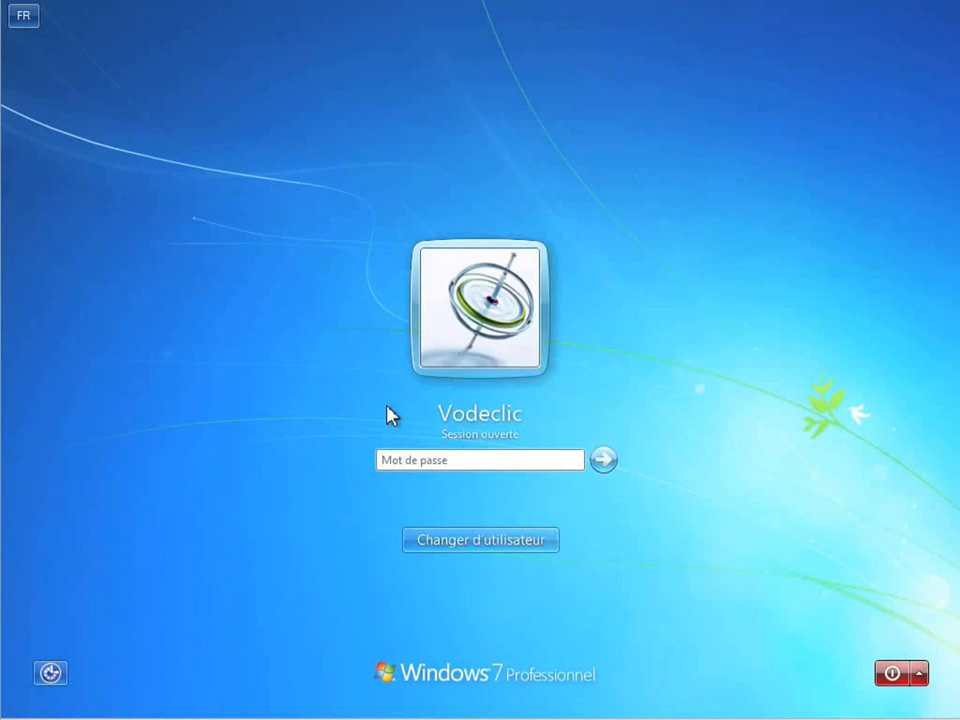
type("********")
key("Return")
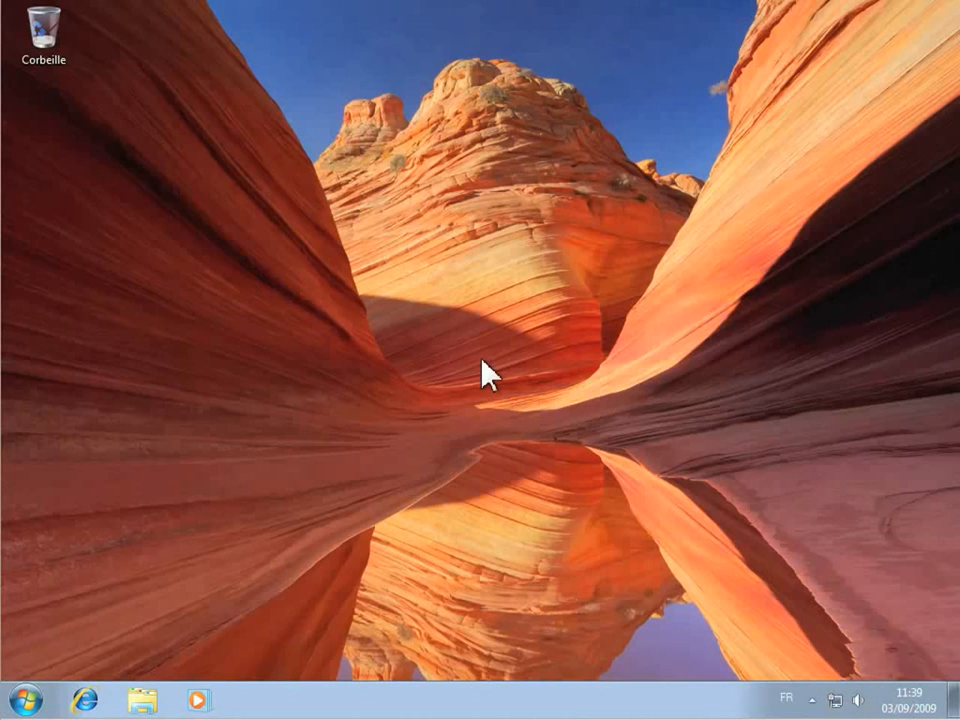
Open the Vodeclic personal folder and display the sharing properties of its Ma musique folder
left_click(30, 699)
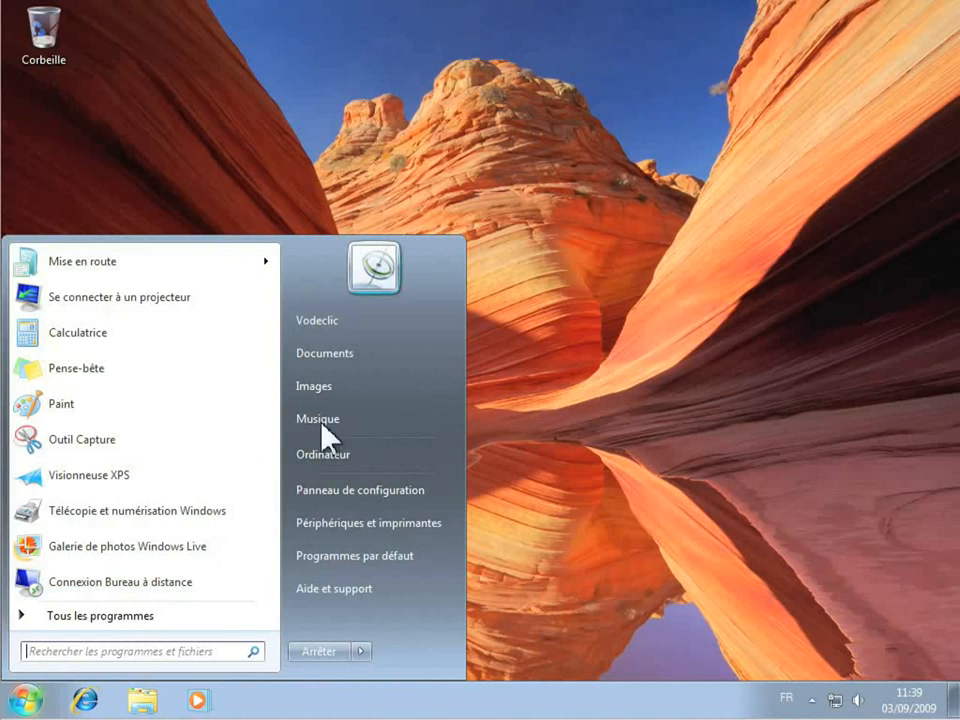
left_click(373, 323)
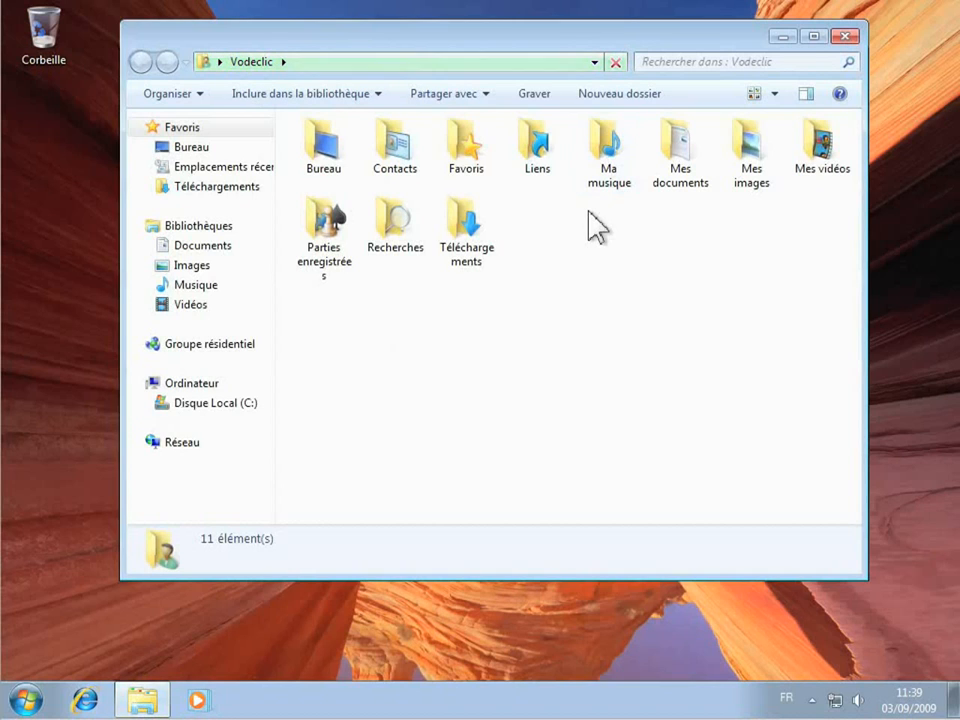
double_click(613, 178)
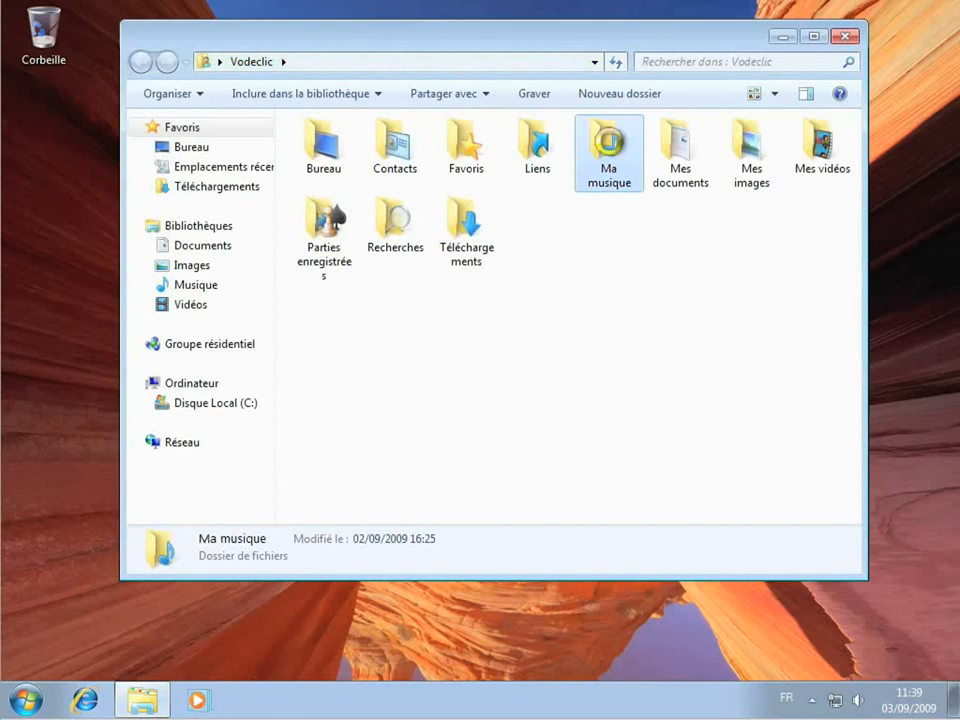
right_click(609, 142)
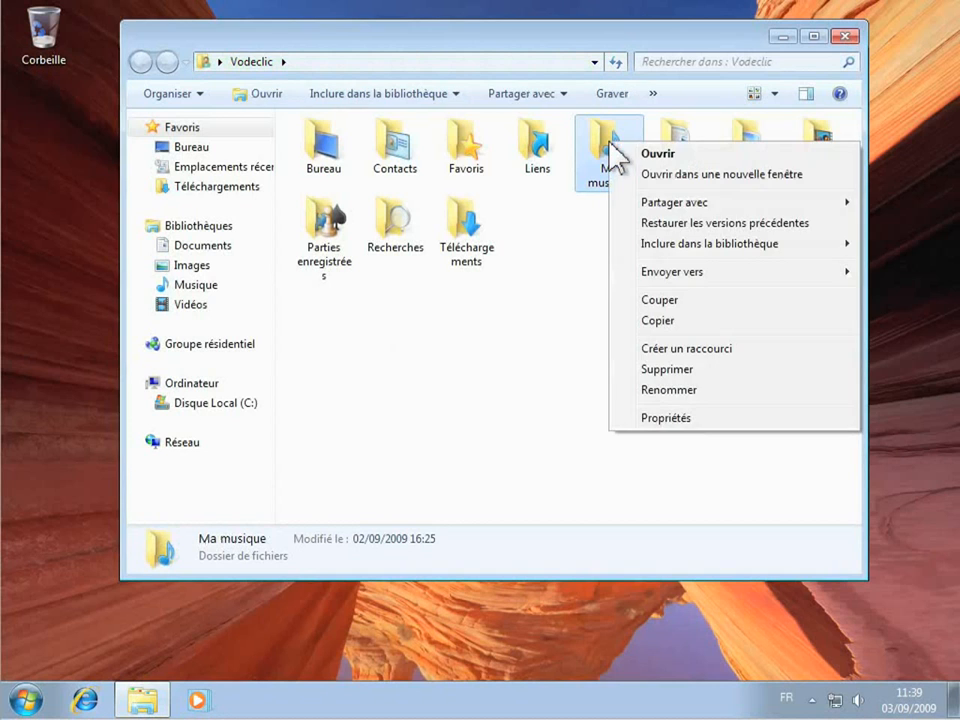
left_click(666, 418)
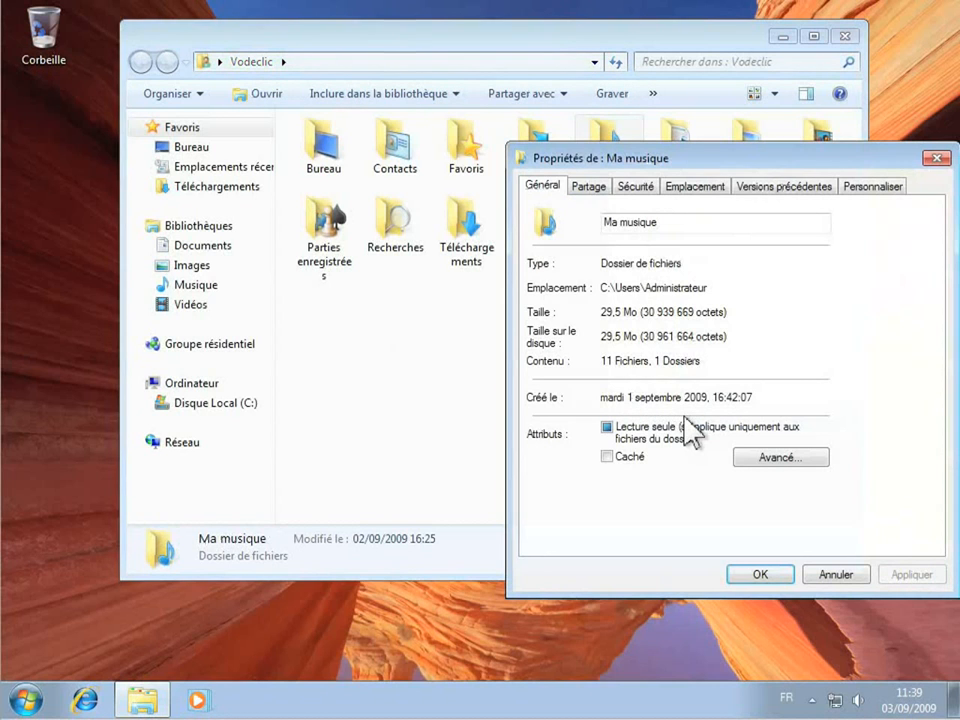
left_click(590, 187)
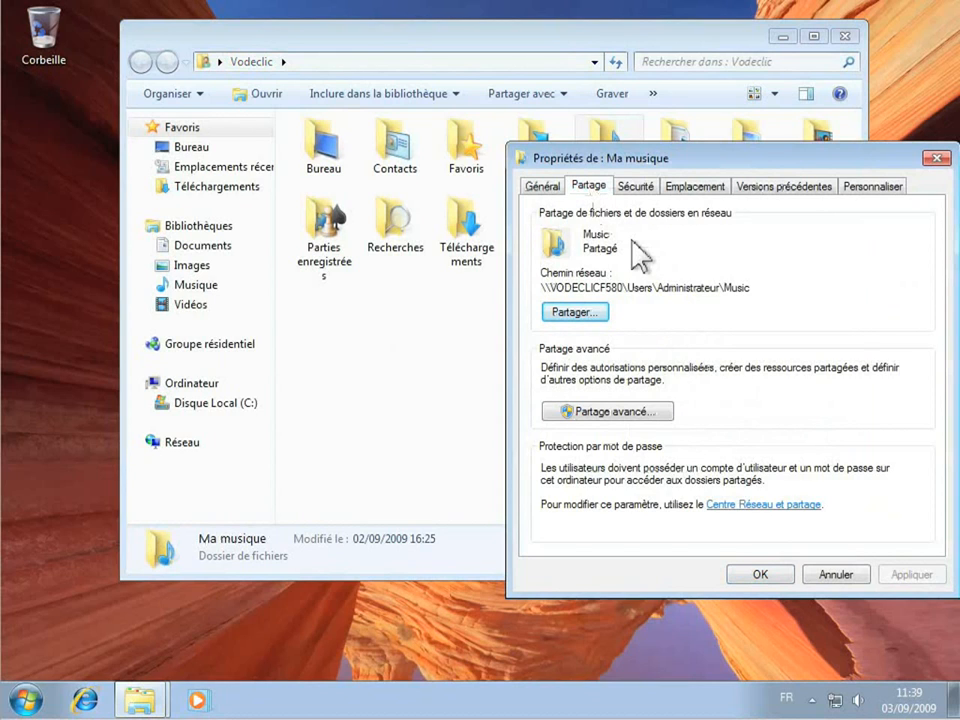
Add the user Enfant to the people who can access the shared Ma musique folder
left_click(575, 313)
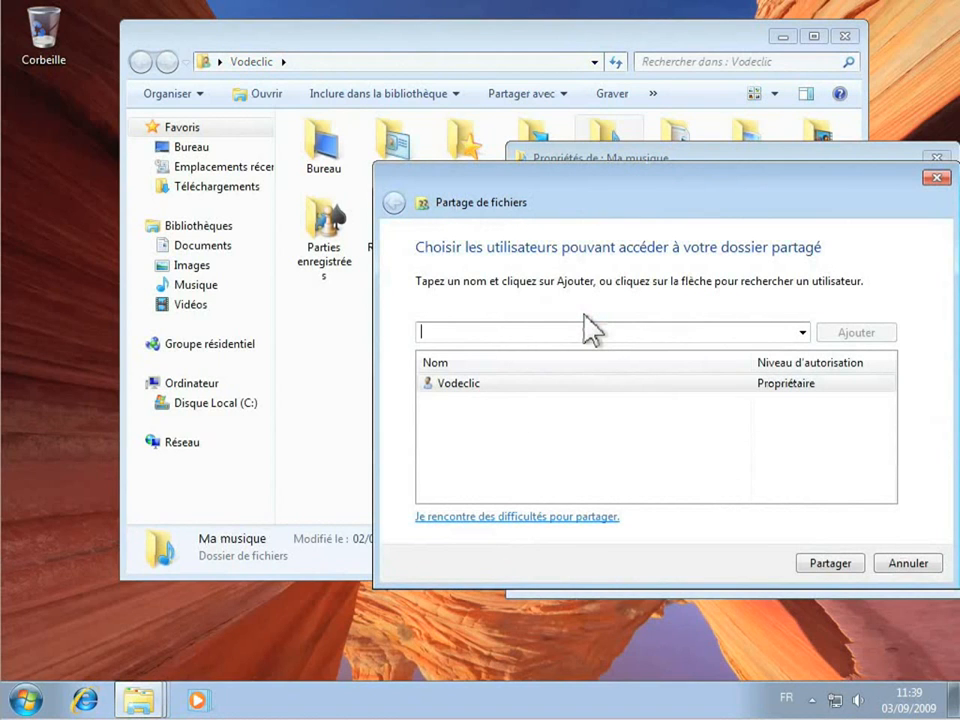
left_click(466, 335)
type("En")
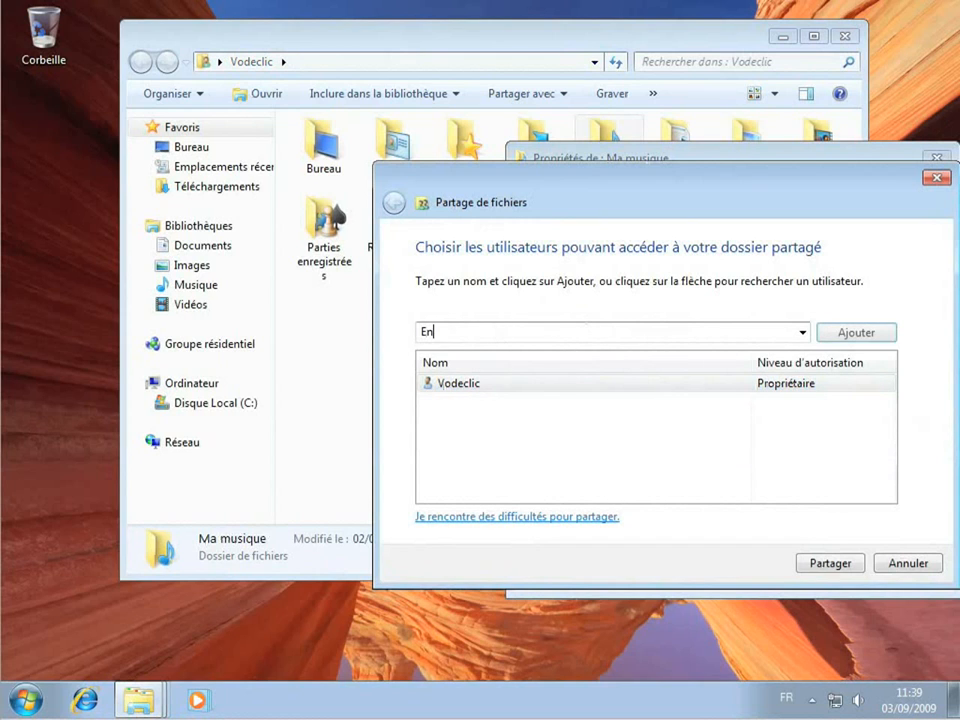
type("fant")
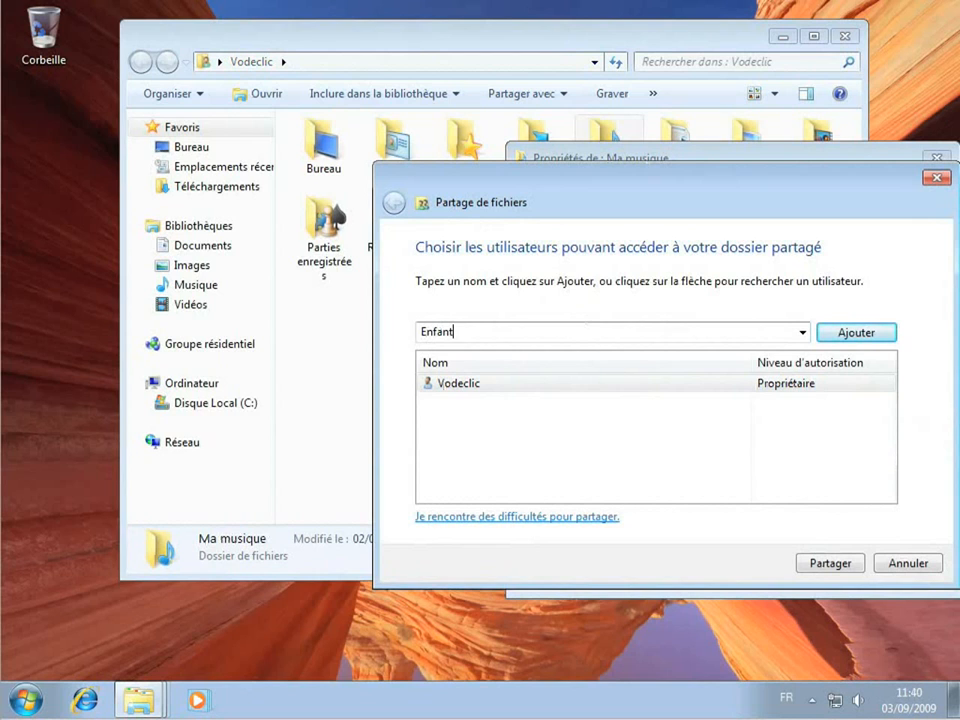
left_click(855, 333)
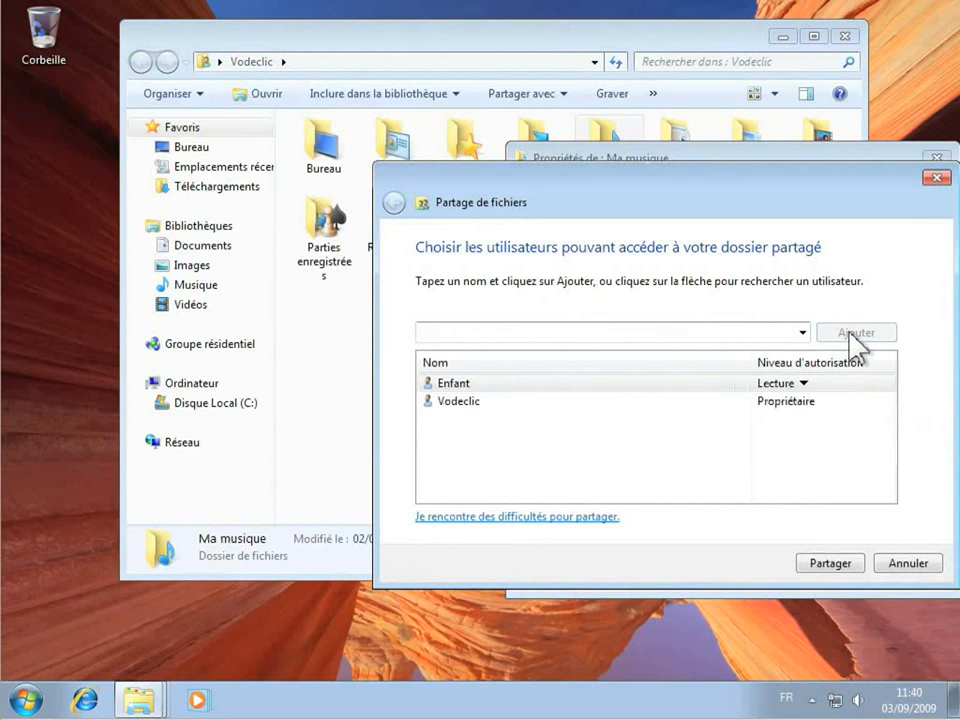
Give Enfant the Lire permission level, share the Ma musique folder, and close its properties
mouse_move(460, 392)
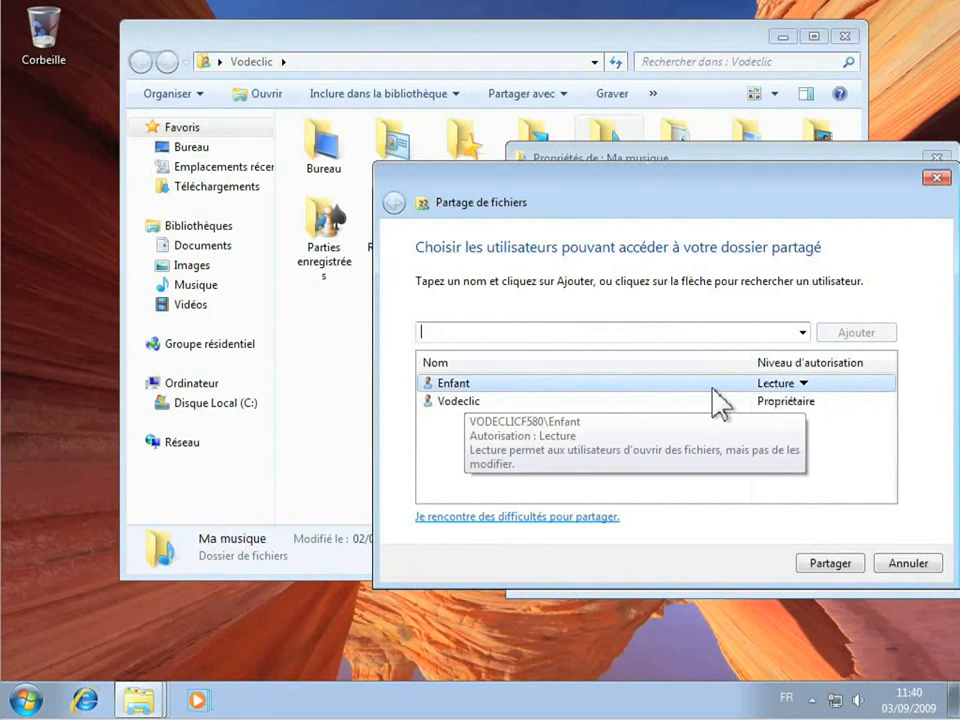
left_click(803, 384)
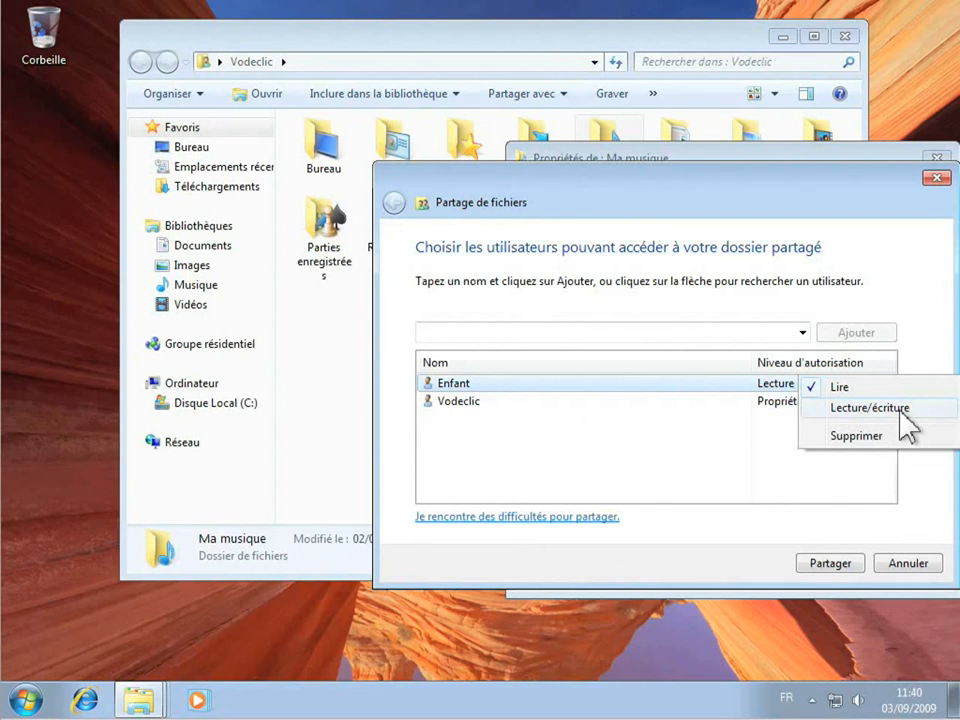
left_click(827, 391)
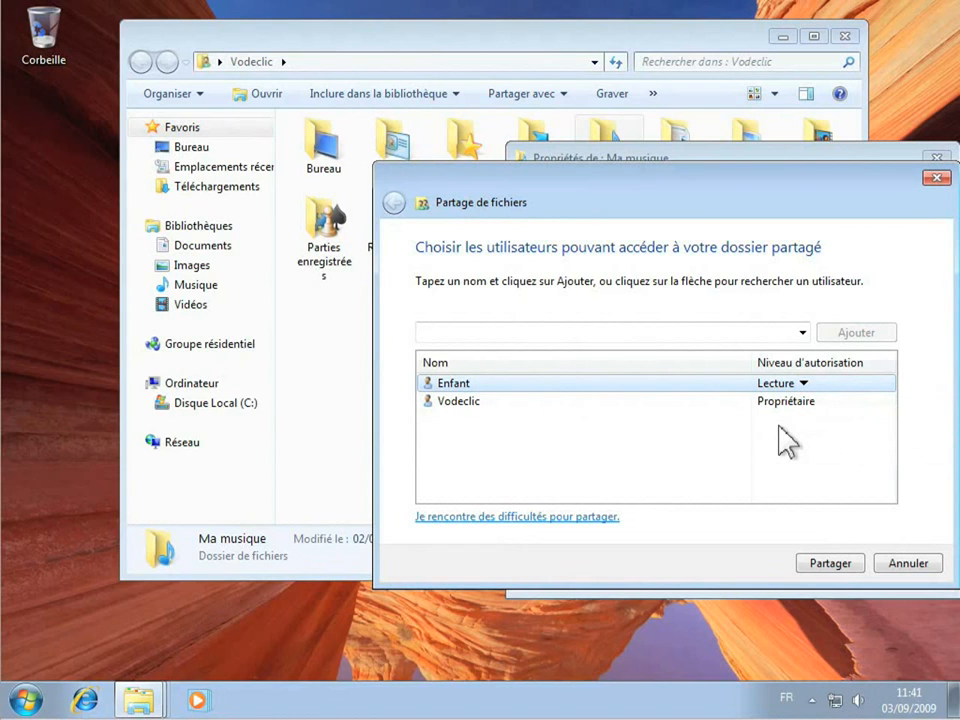
left_click(833, 564)
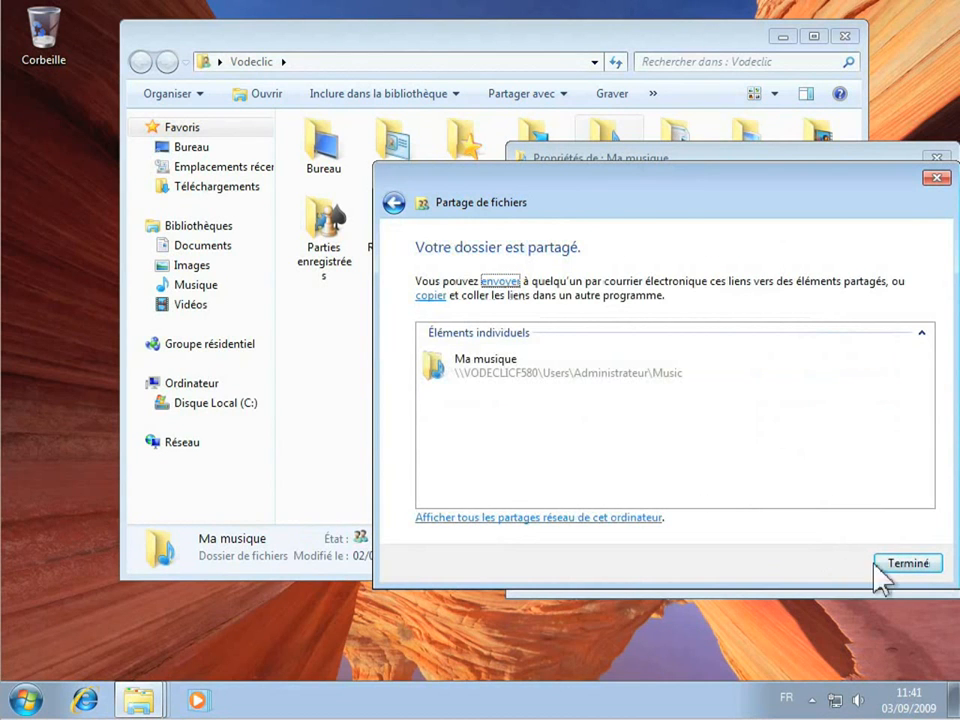
left_click(895, 562)
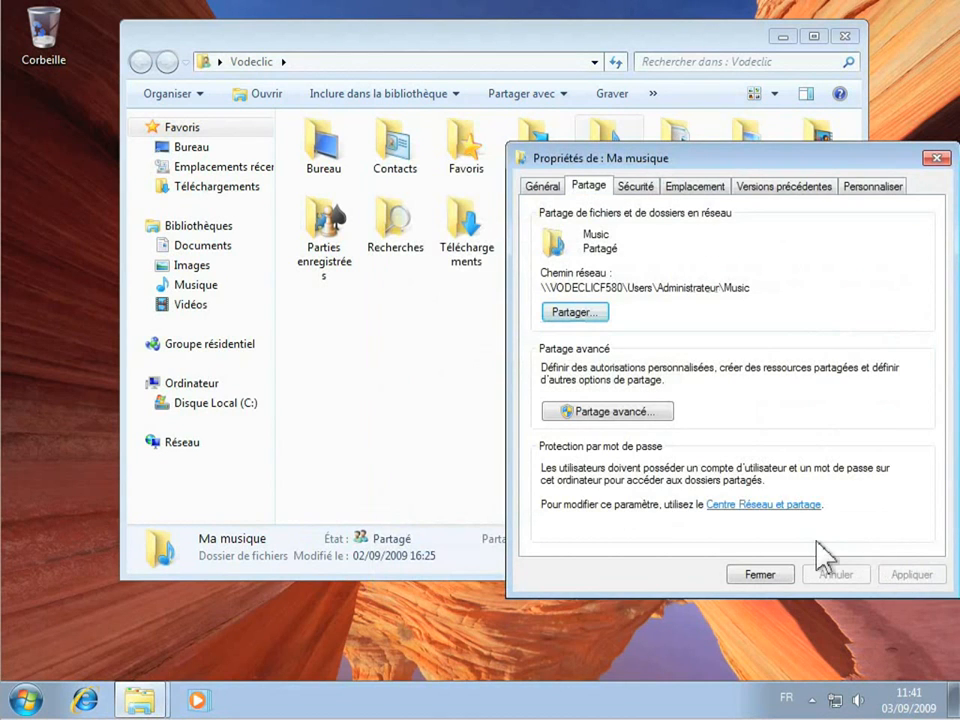
left_click(935, 158)
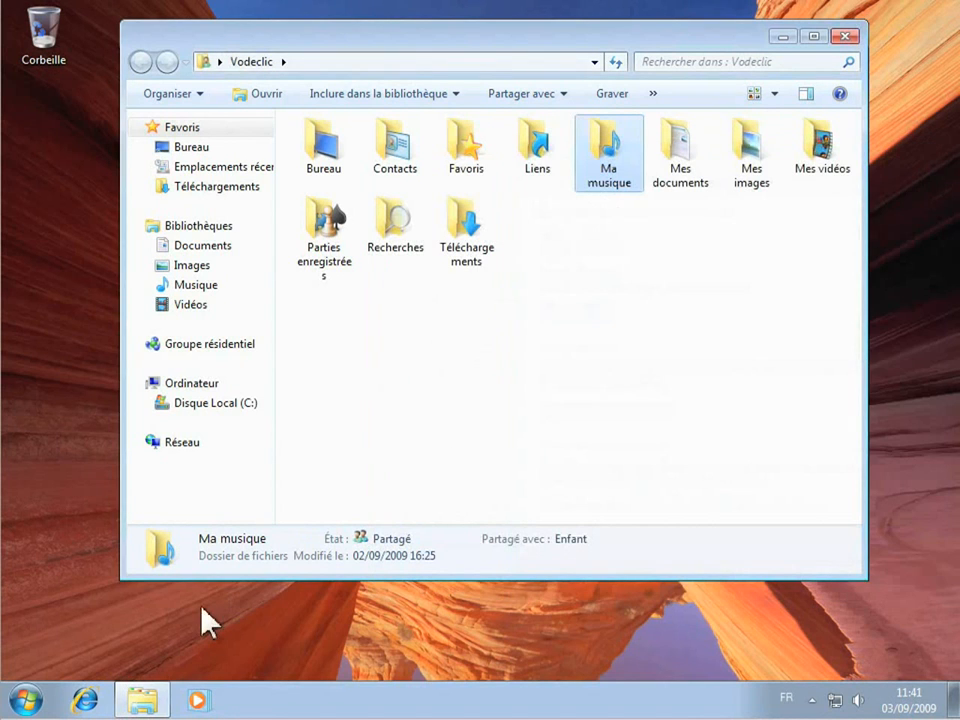
Switch from the Vodeclic account back to the Enfant session
left_click(40, 700)
mouse_move(361, 652)
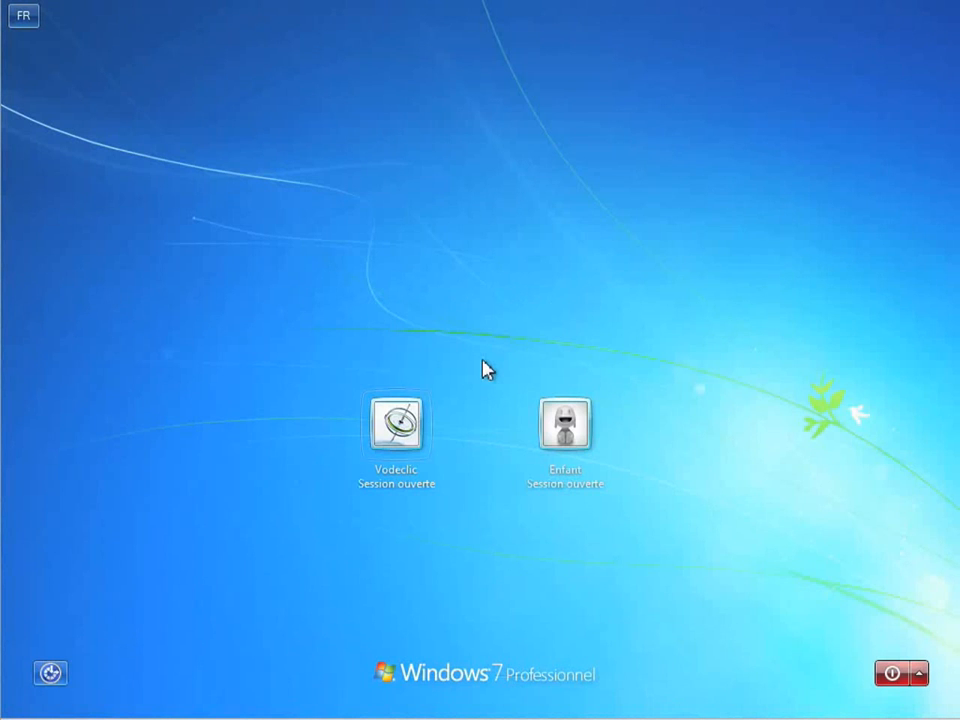
left_click(396, 423)
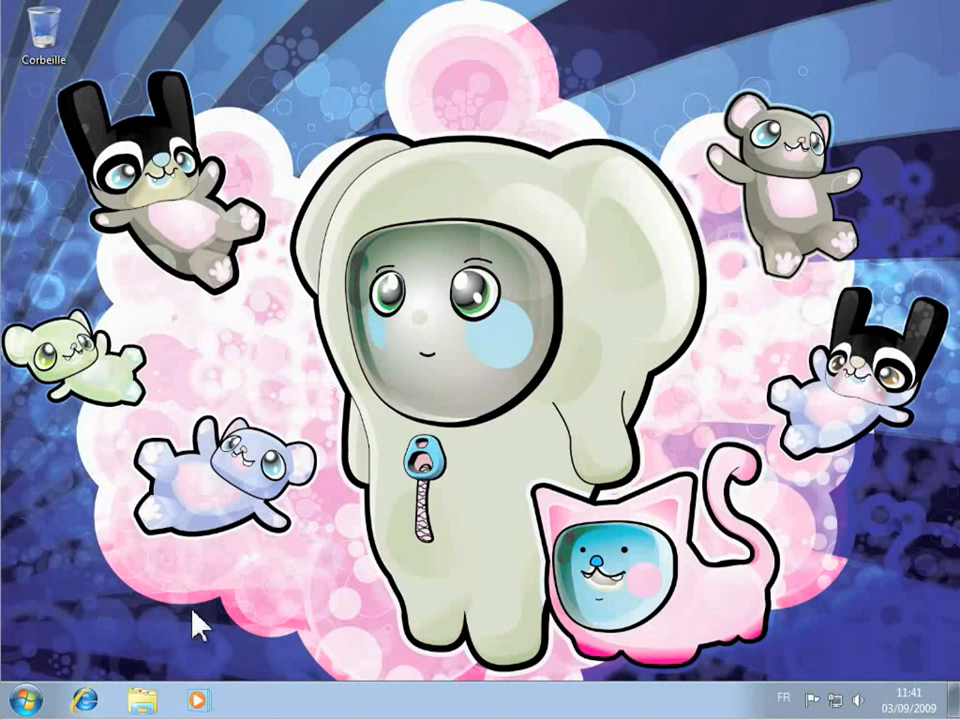
Browse Disque Local (C:) through Utilisateurs, Administrateur and Ma musique, and display the contents of the Mozart folder
left_click(28, 698)
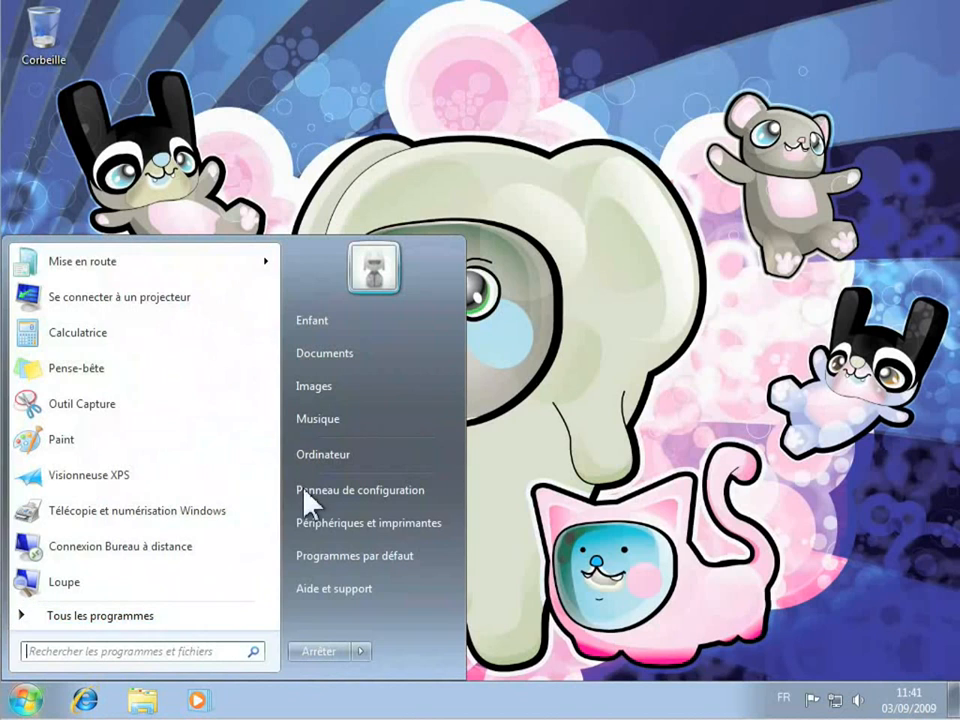
left_click(335, 462)
double_click(409, 208)
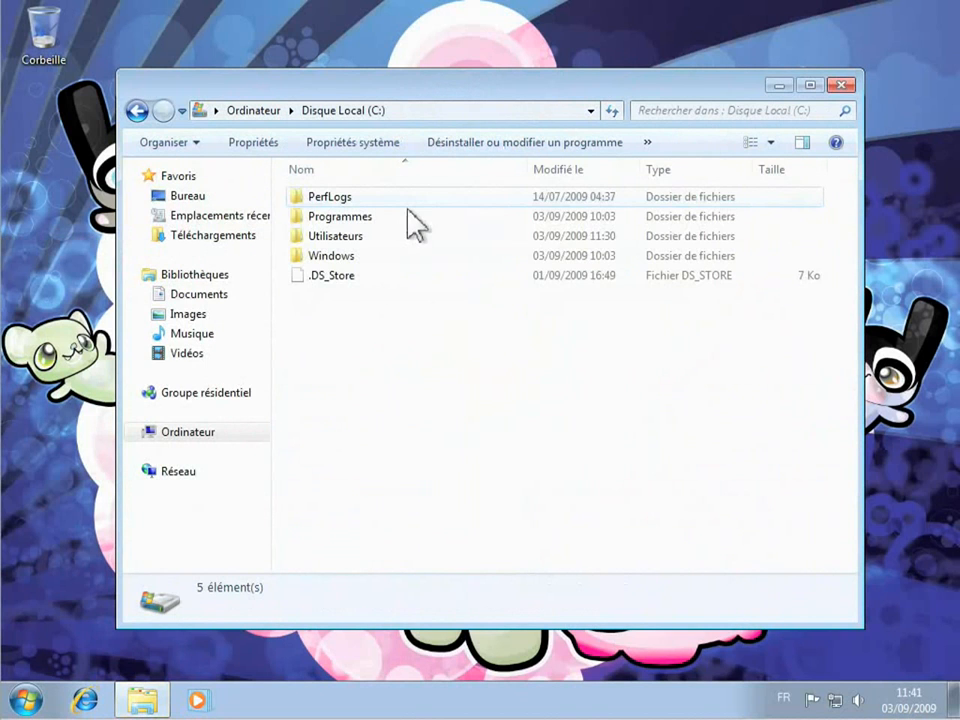
left_click(338, 240)
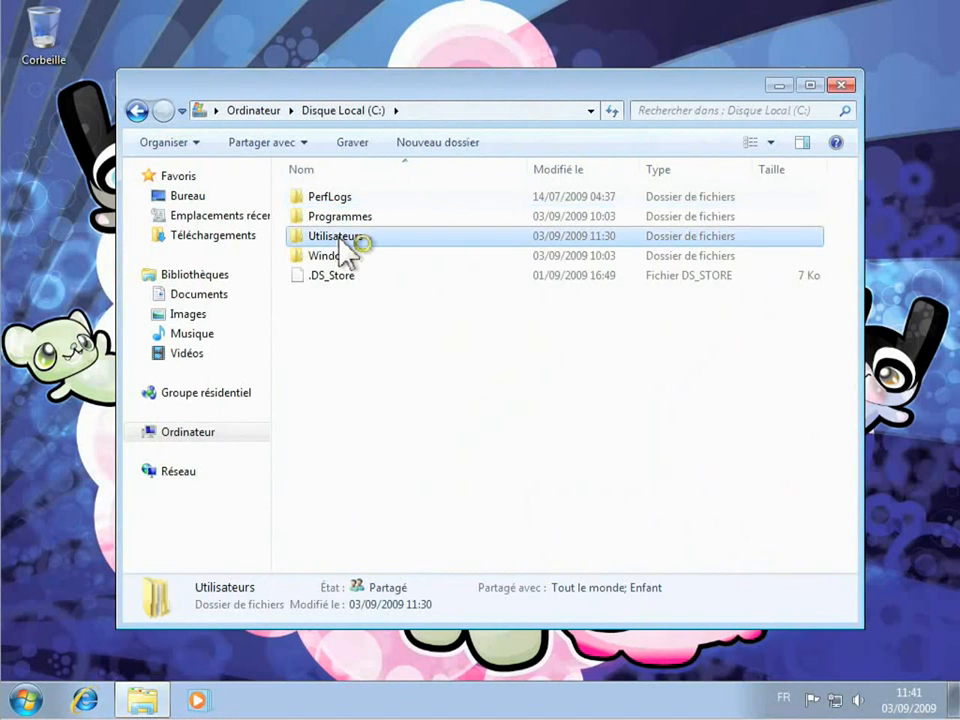
double_click(352, 200)
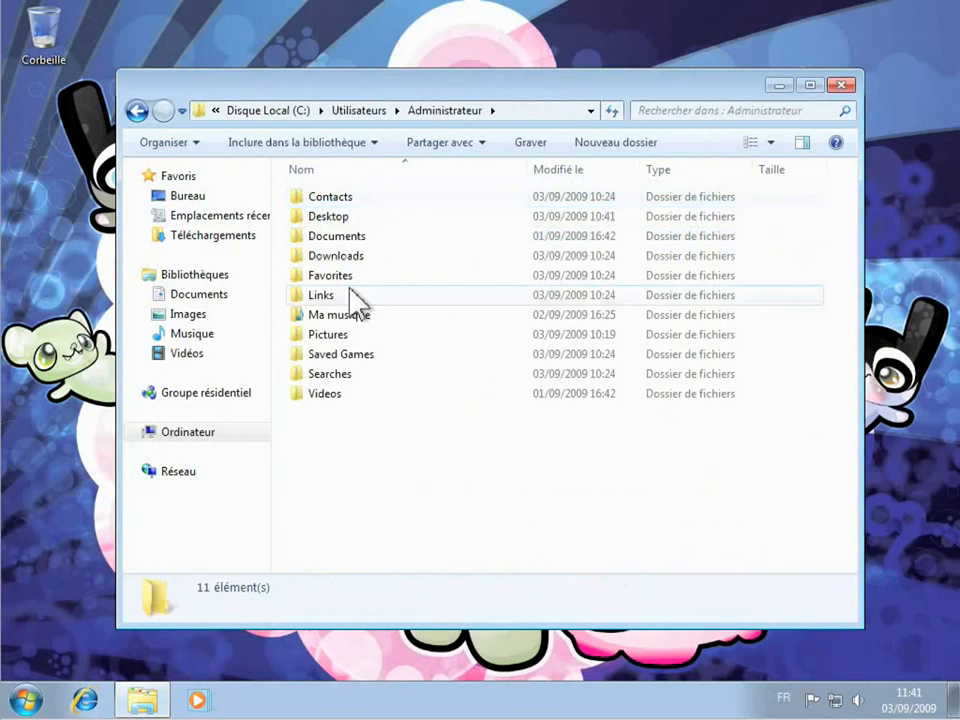
double_click(348, 314)
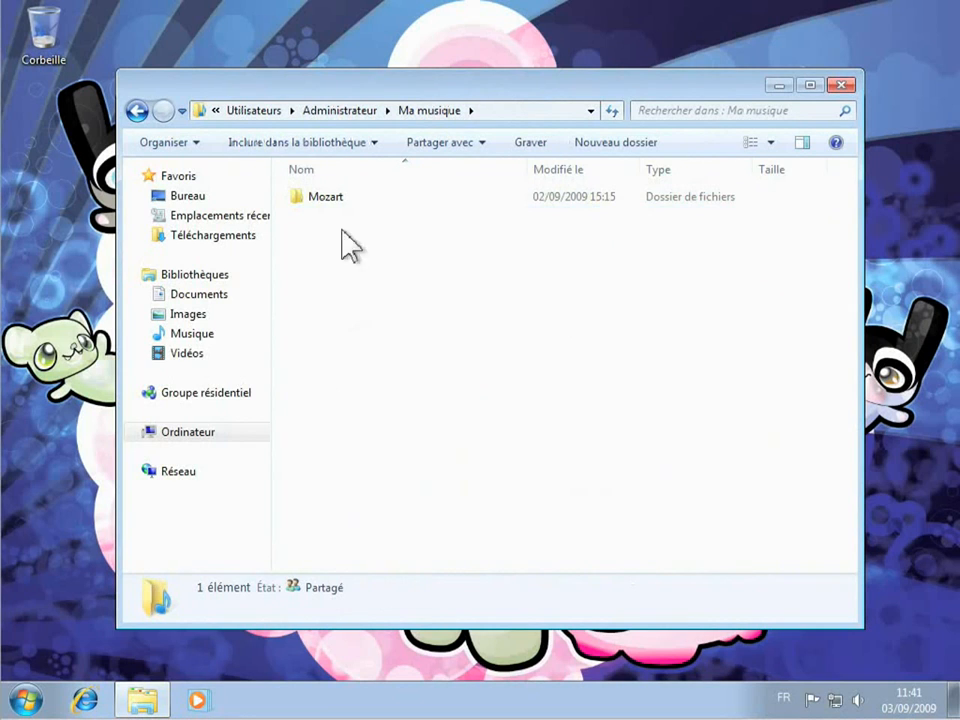
double_click(377, 199)
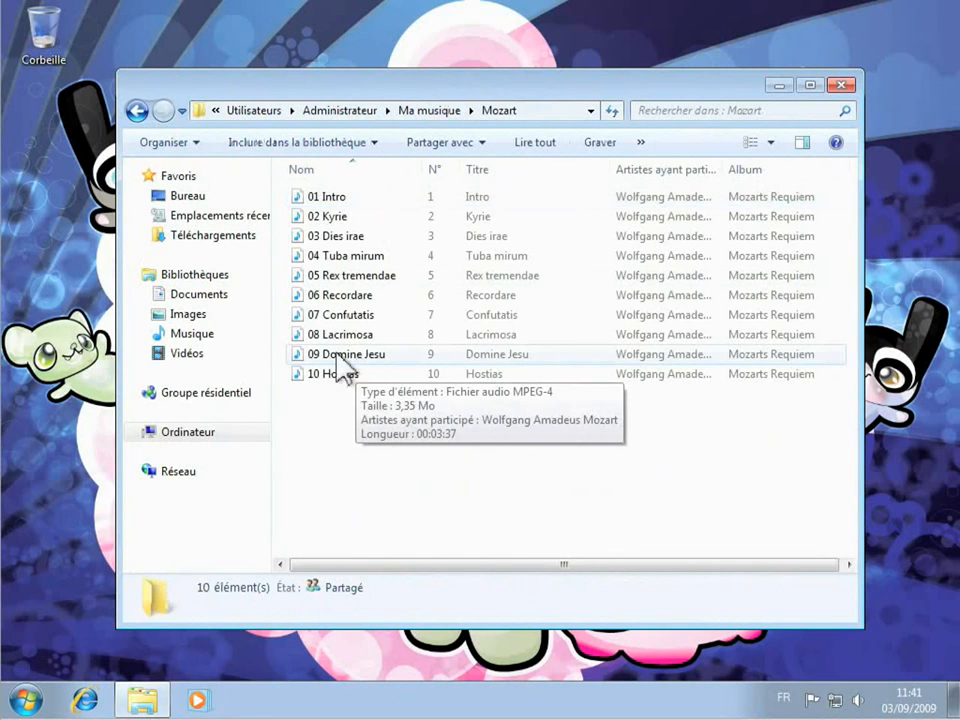
Return to Ma musique, try to create a new folder there, and decline the administrator authorisation
left_click(139, 111)
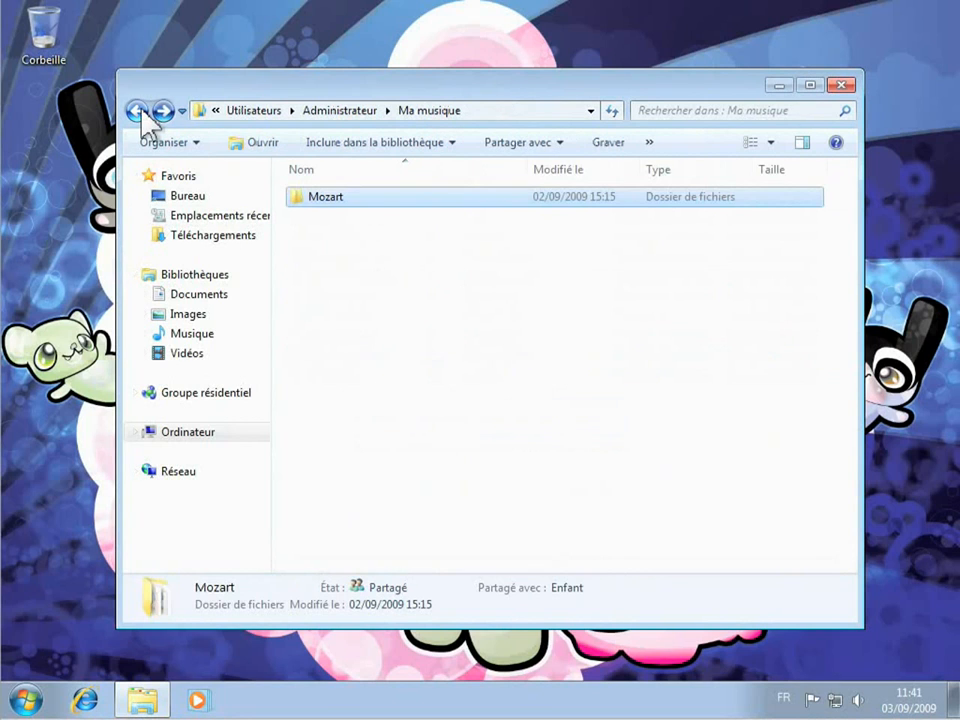
right_click(361, 282)
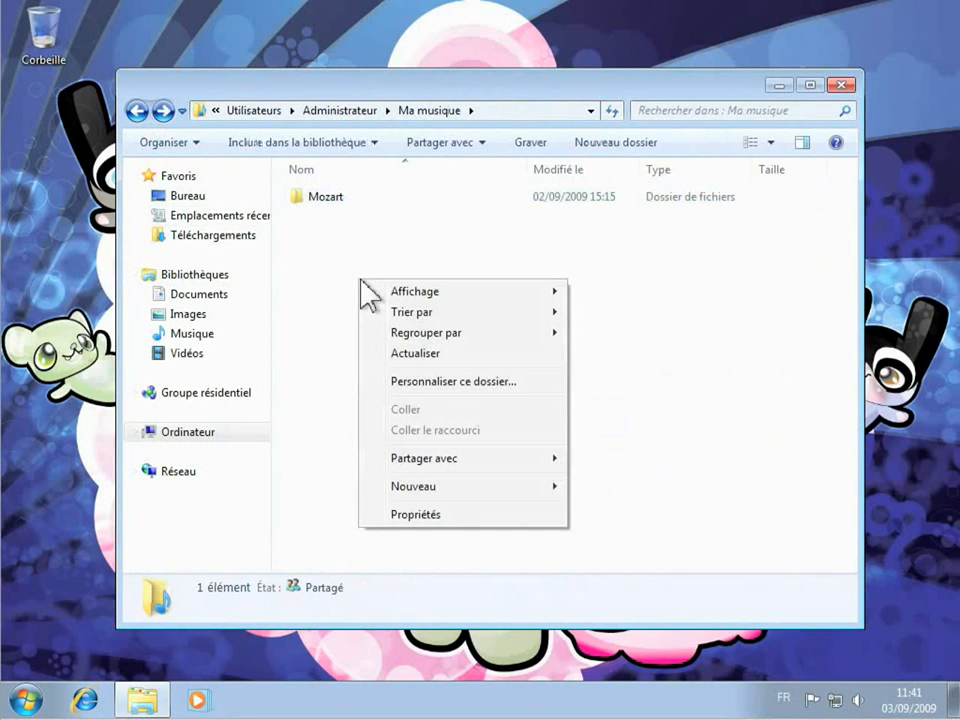
mouse_move(549, 488)
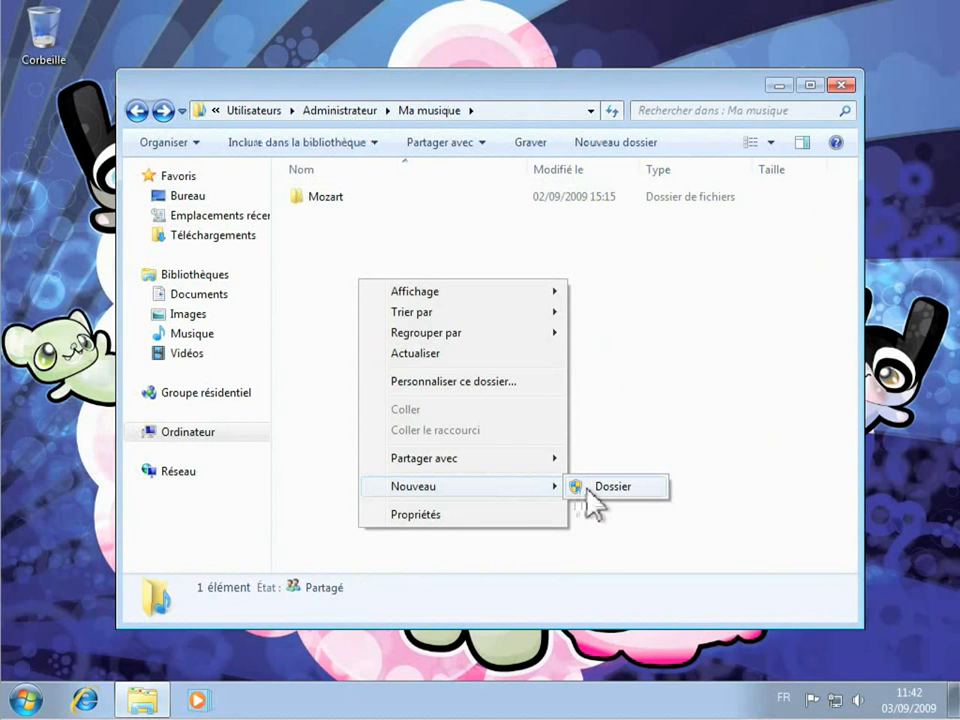
left_click(589, 492)
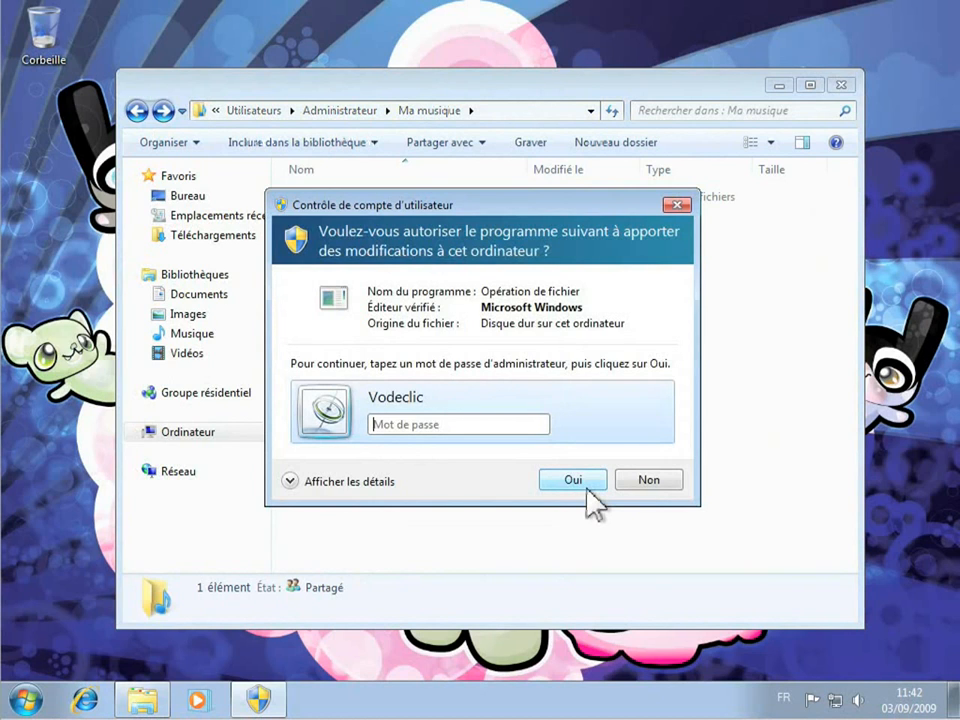
left_click(637, 479)
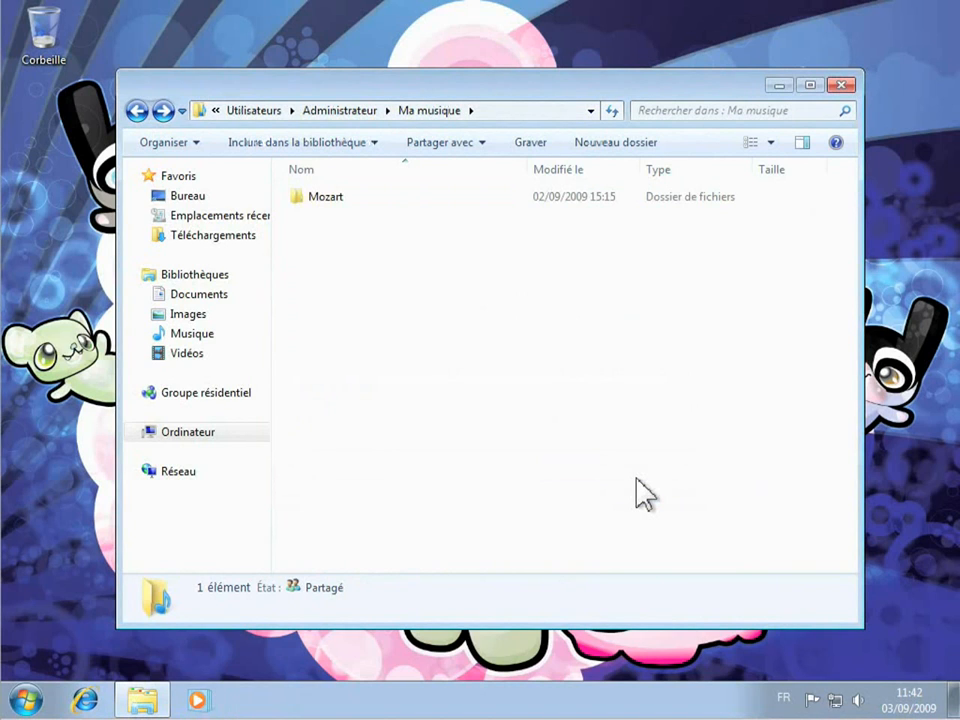
Try to delete the Mozart folder from Ma musique, cancel the operation, and close the folder window
left_click(330, 212)
key("Delete")
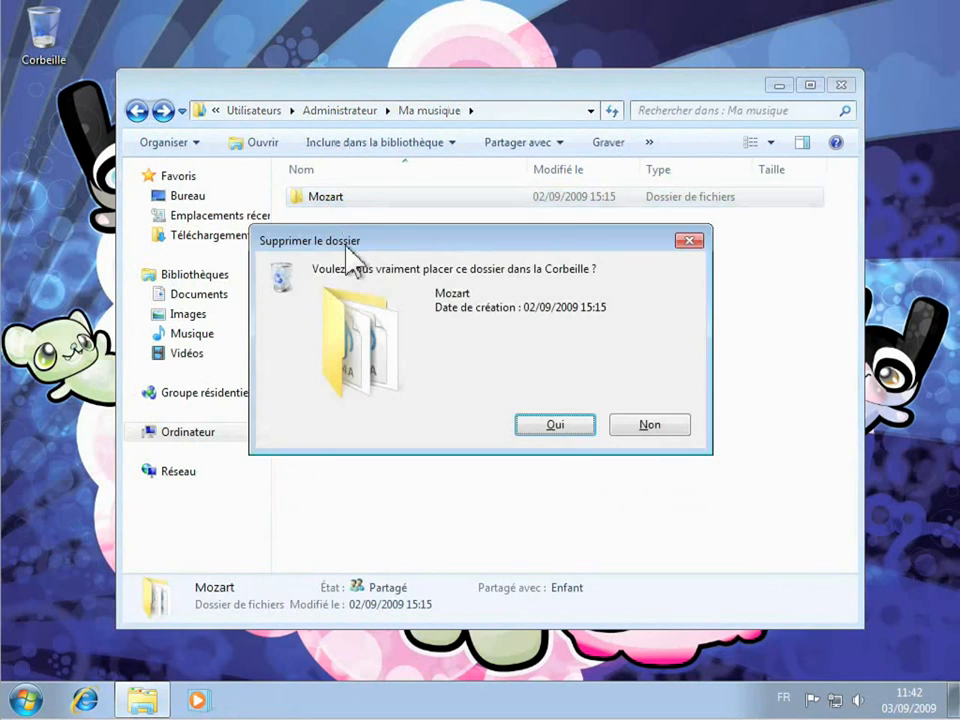
left_click(553, 426)
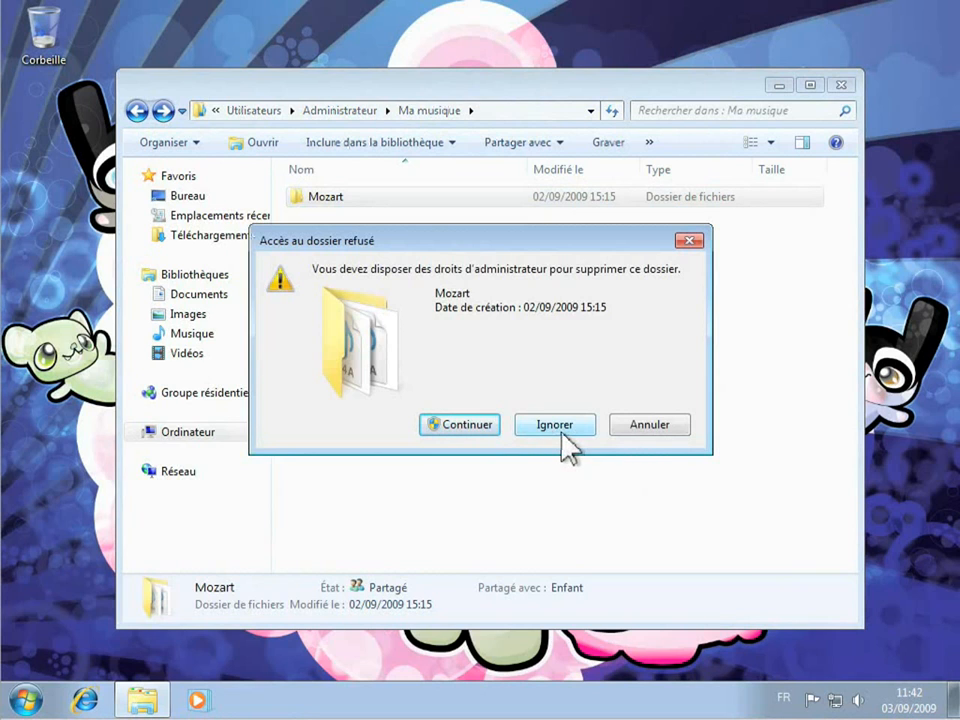
left_click(639, 425)
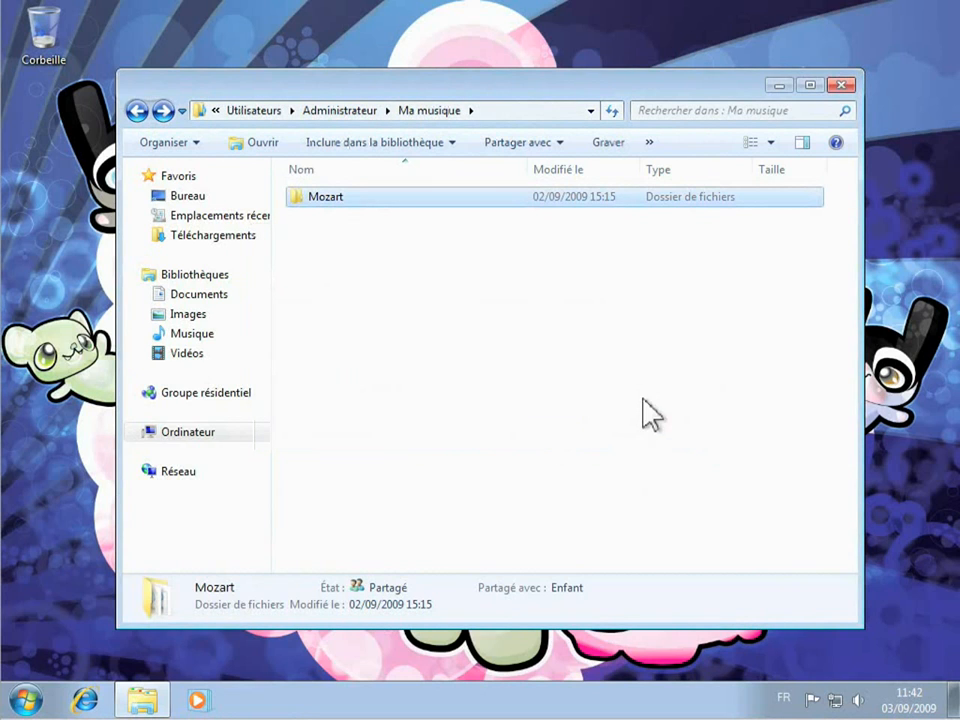
left_click(841, 85)
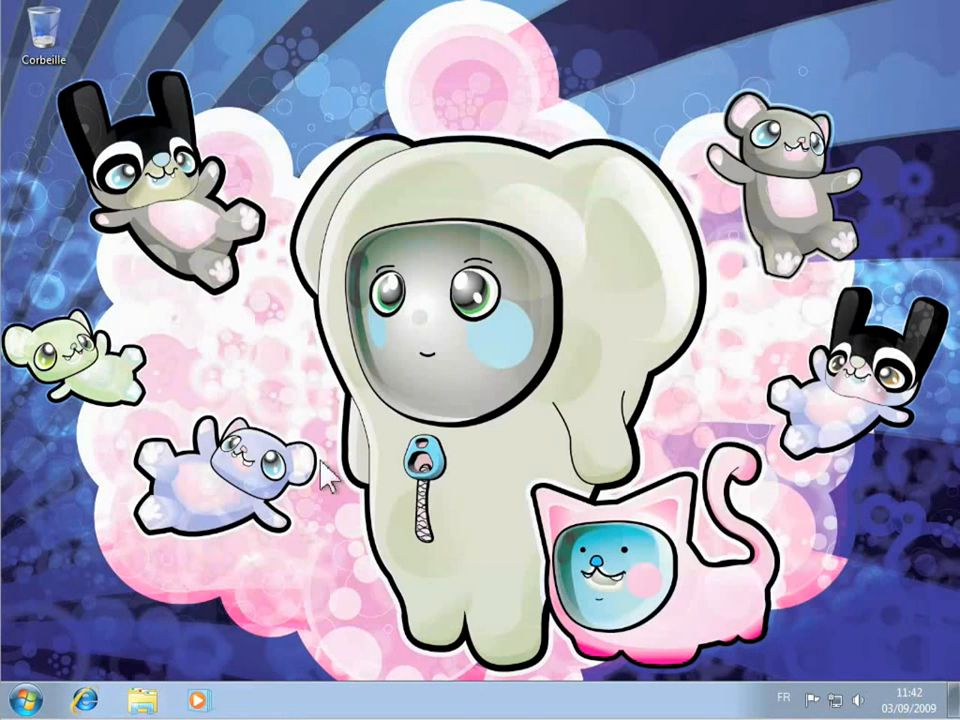
Switch to the Vodeclic session, entering the account password
left_click(27, 699)
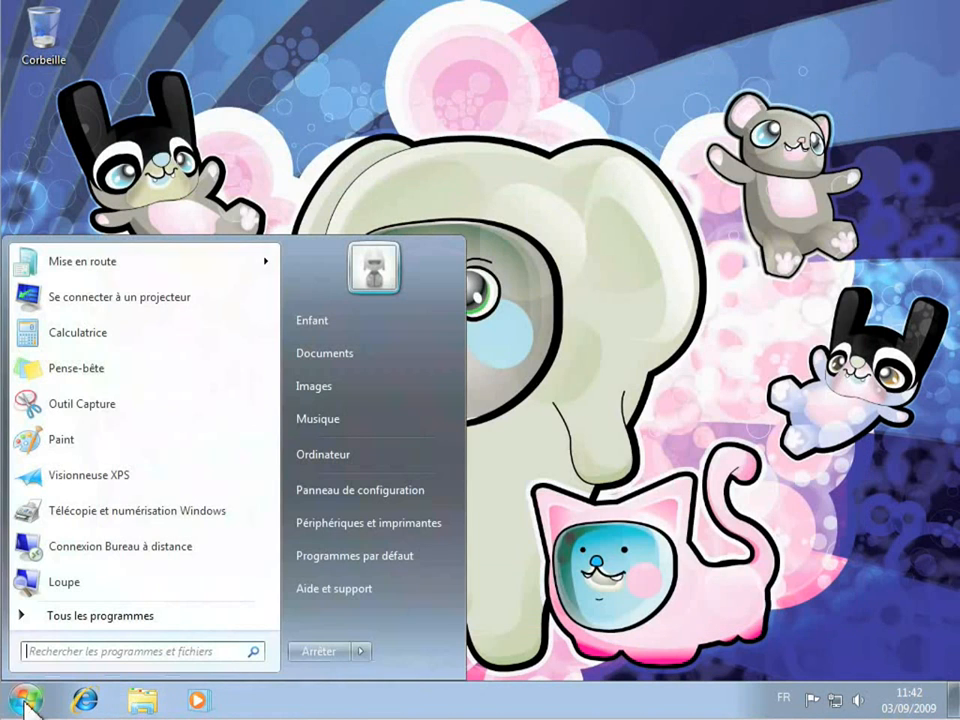
left_click(362, 652)
left_click(458, 546)
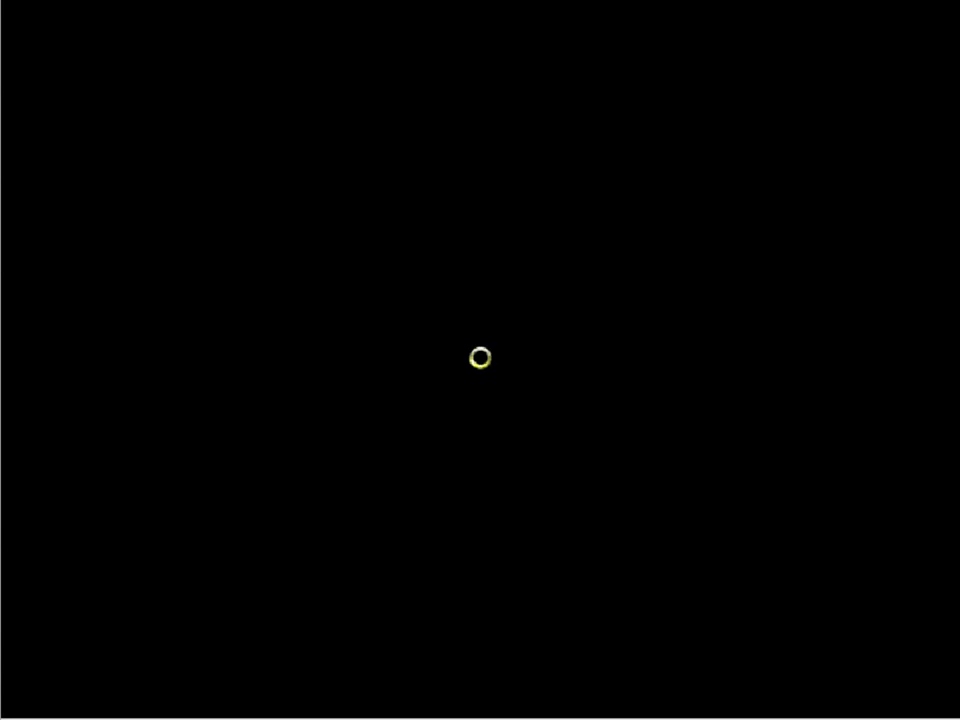
left_click(394, 425)
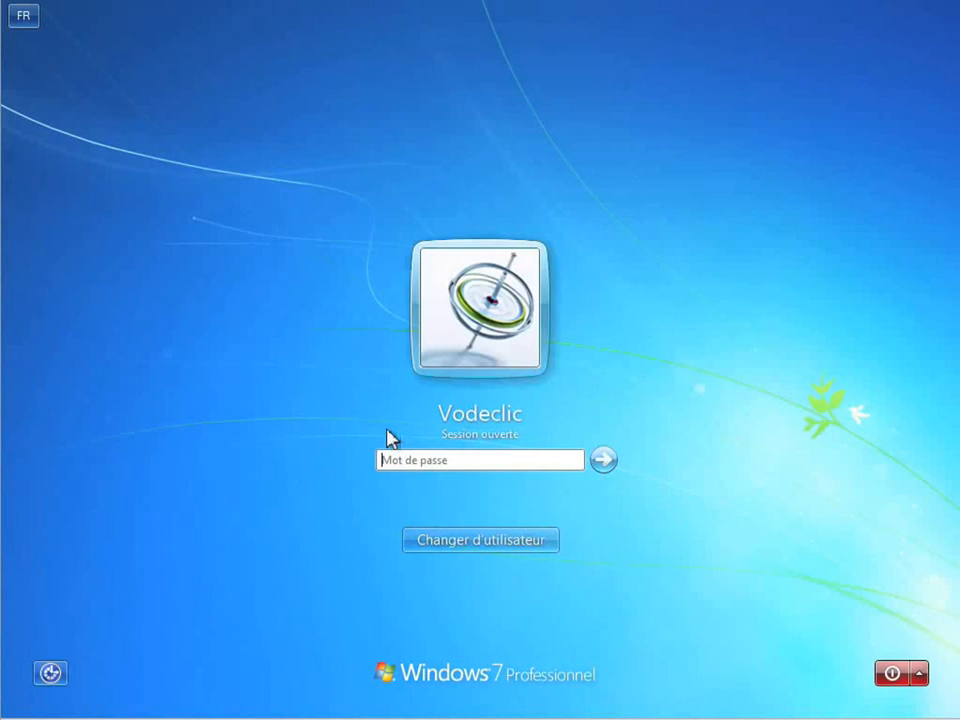
type("••••••••")
key("Return")
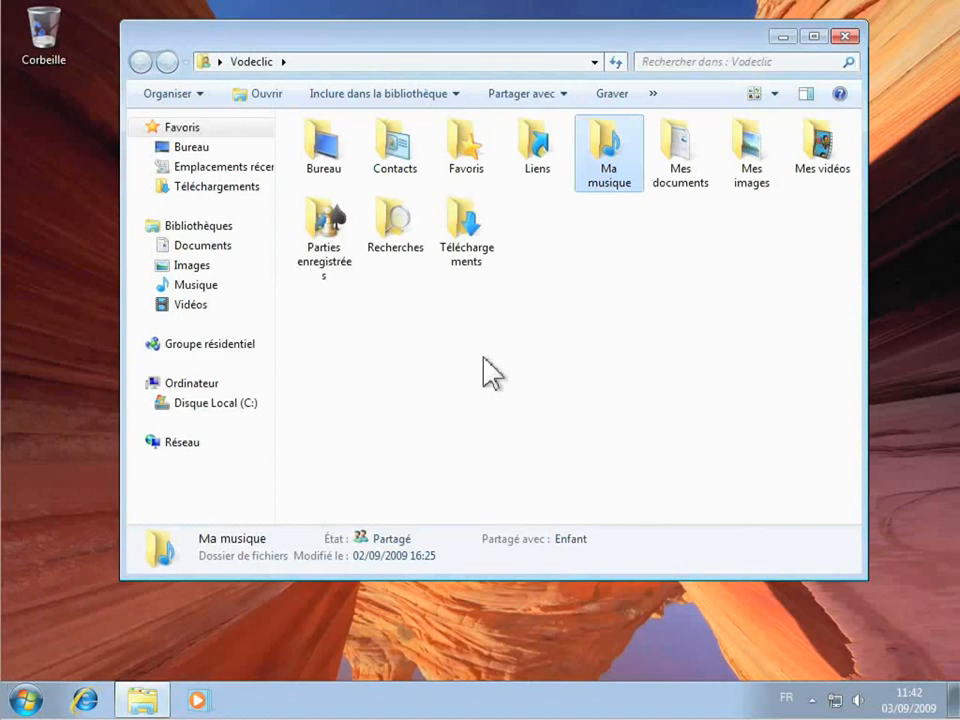
Open the sharing properties of the Ma musique folder and display the users allowed to access it
right_click(610, 124)
left_click(688, 399)
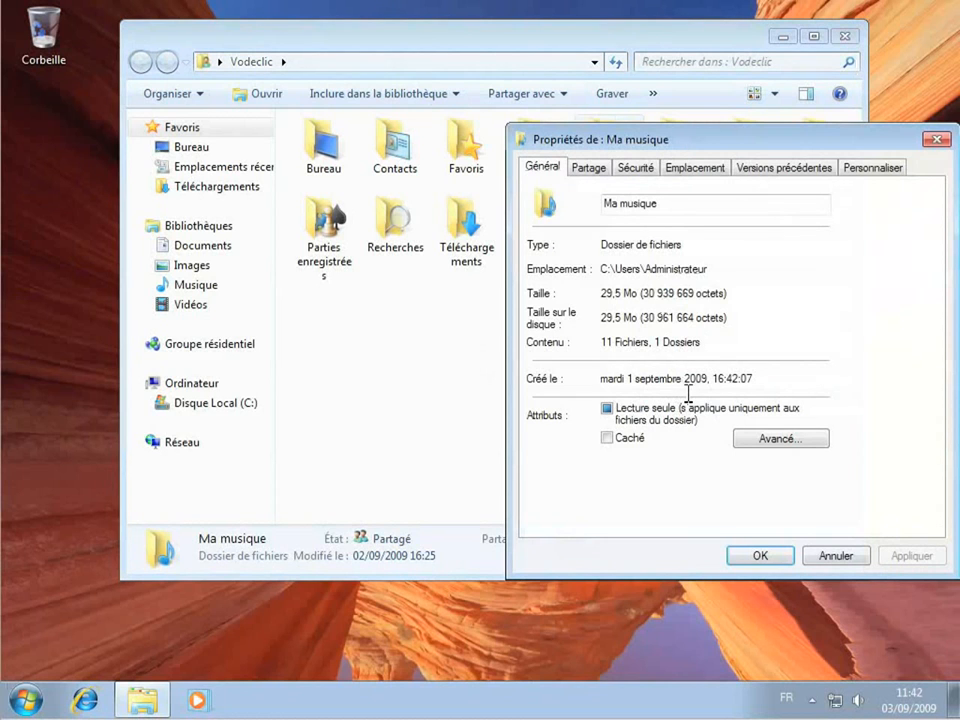
left_click(604, 170)
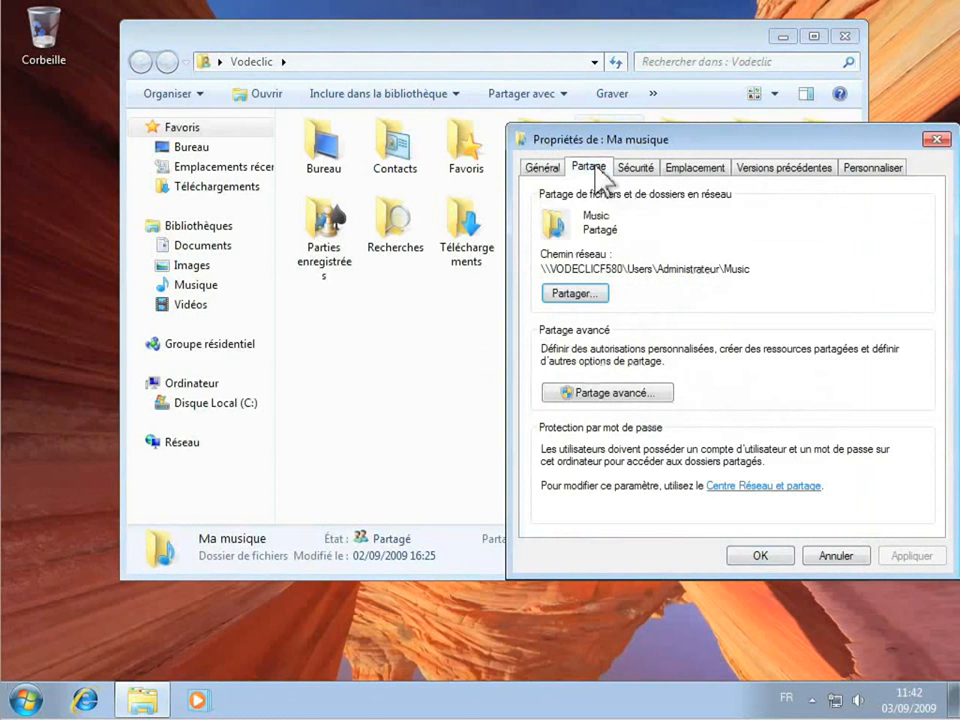
left_click(572, 293)
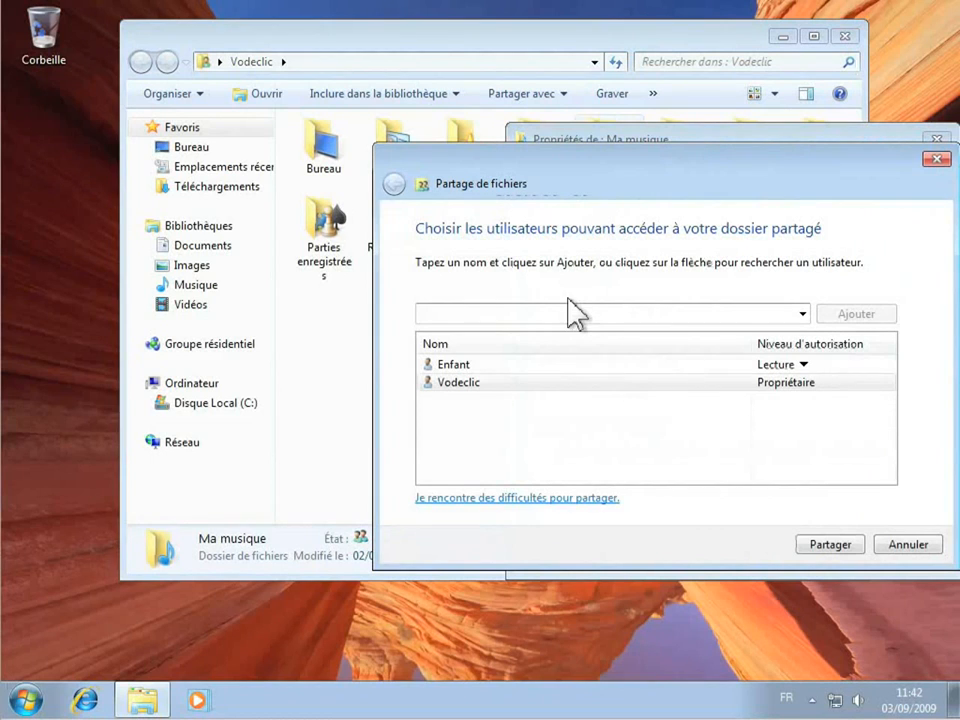
Remove Enfant from the users of the shared Ma musique folder, apply the sharing, and close its properties and the Vodeclic folder
left_click(803, 365)
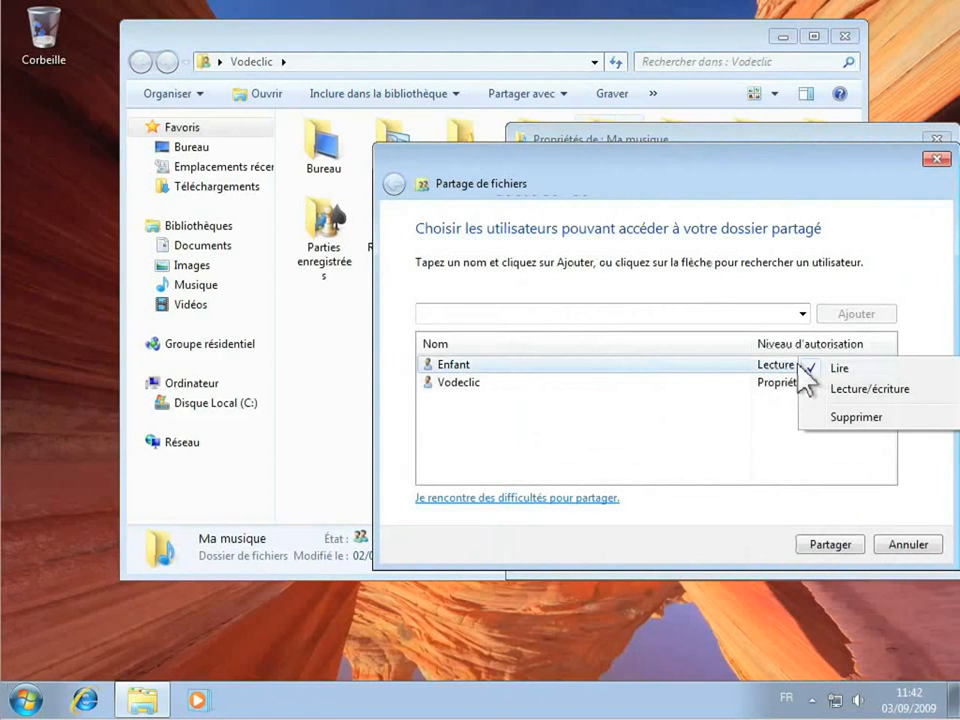
left_click(873, 419)
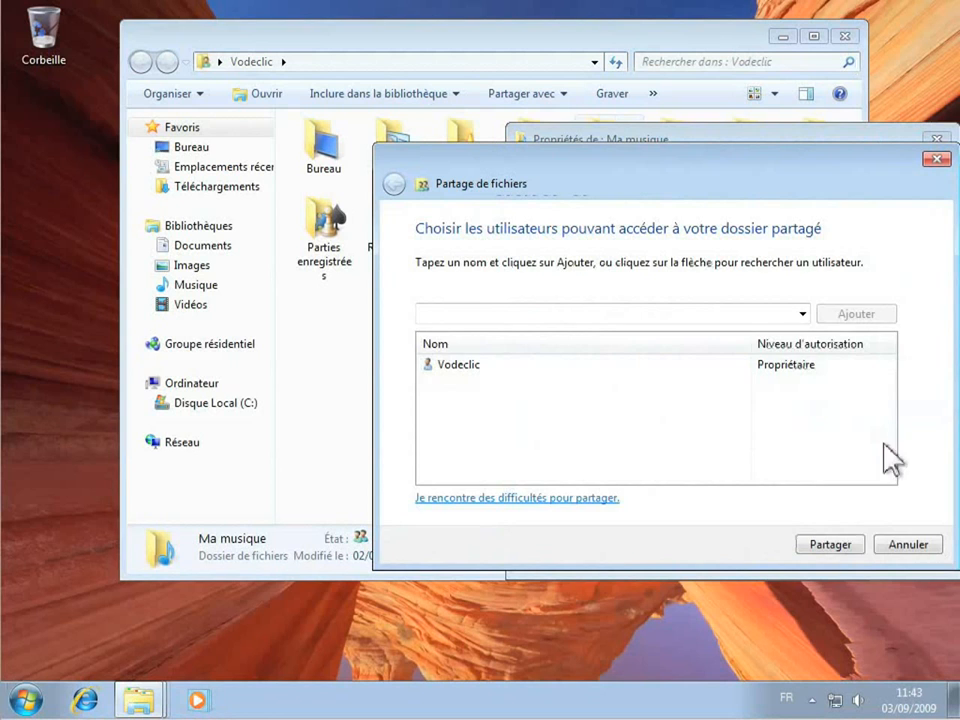
left_click(843, 545)
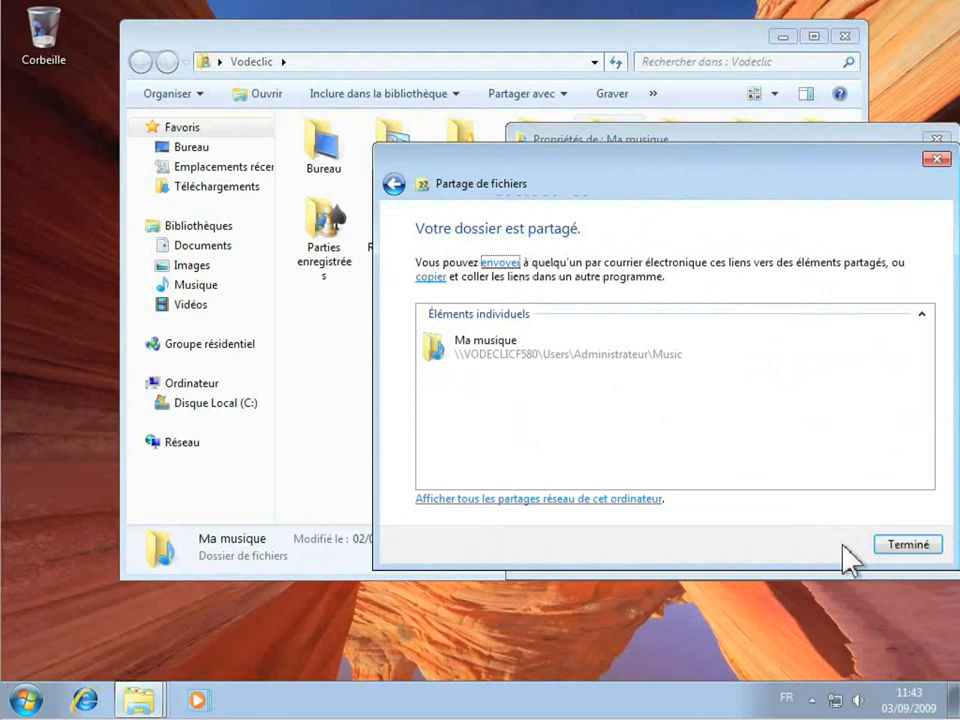
left_click(900, 546)
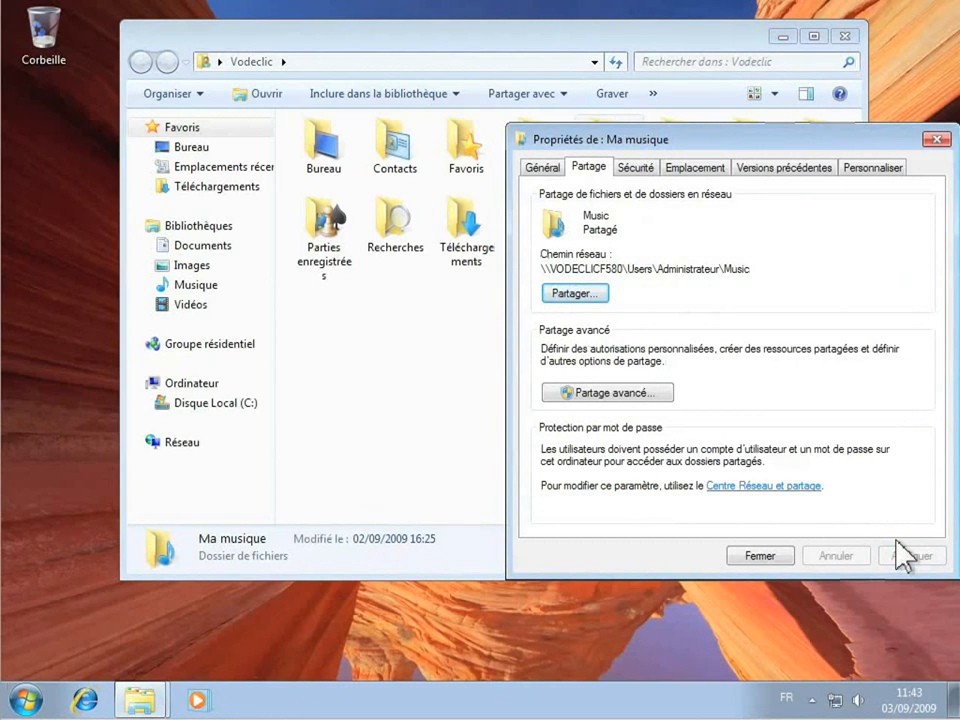
left_click(936, 140)
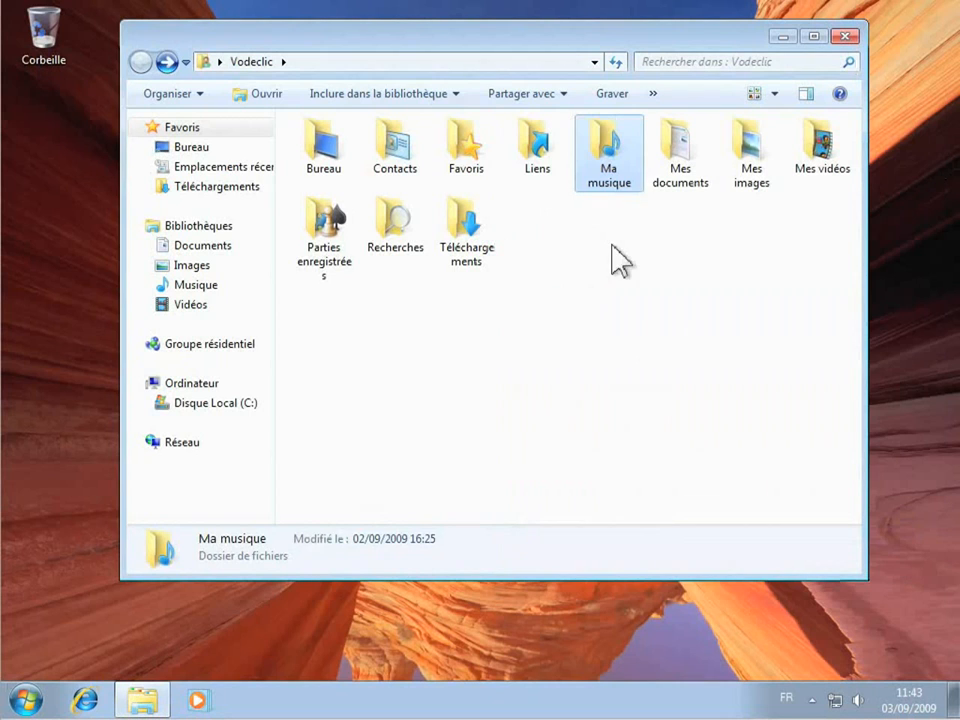
left_click(614, 213)
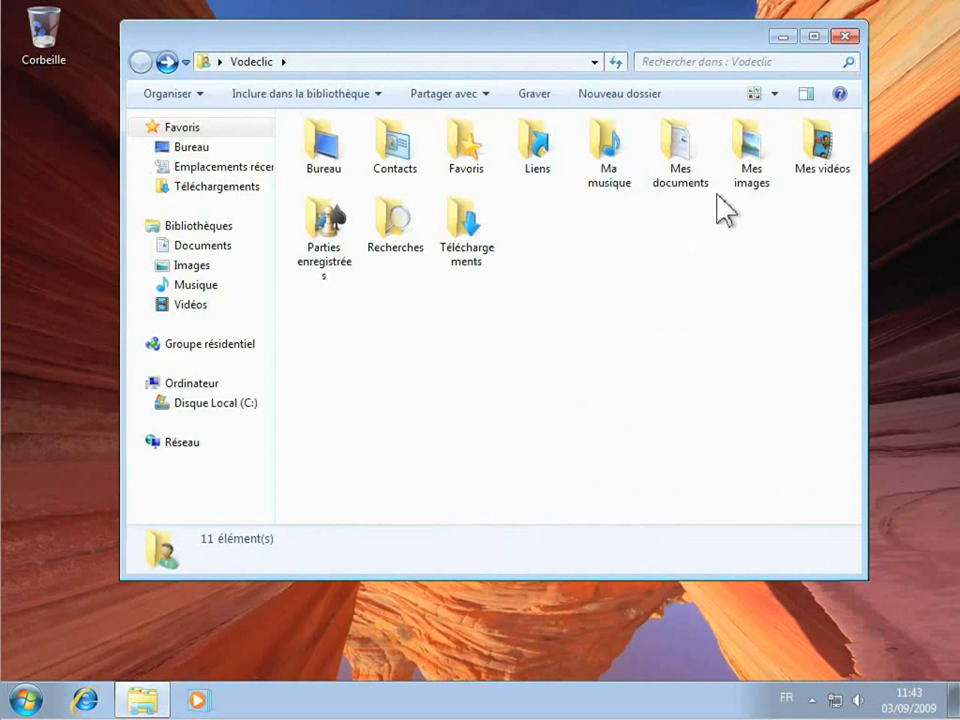
left_click(855, 37)
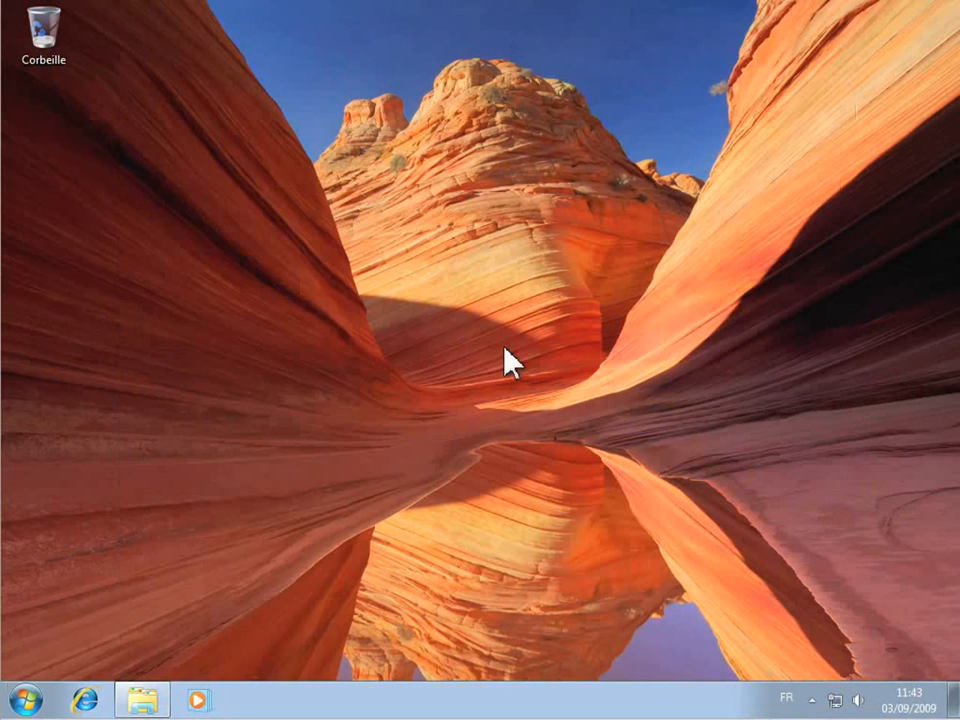